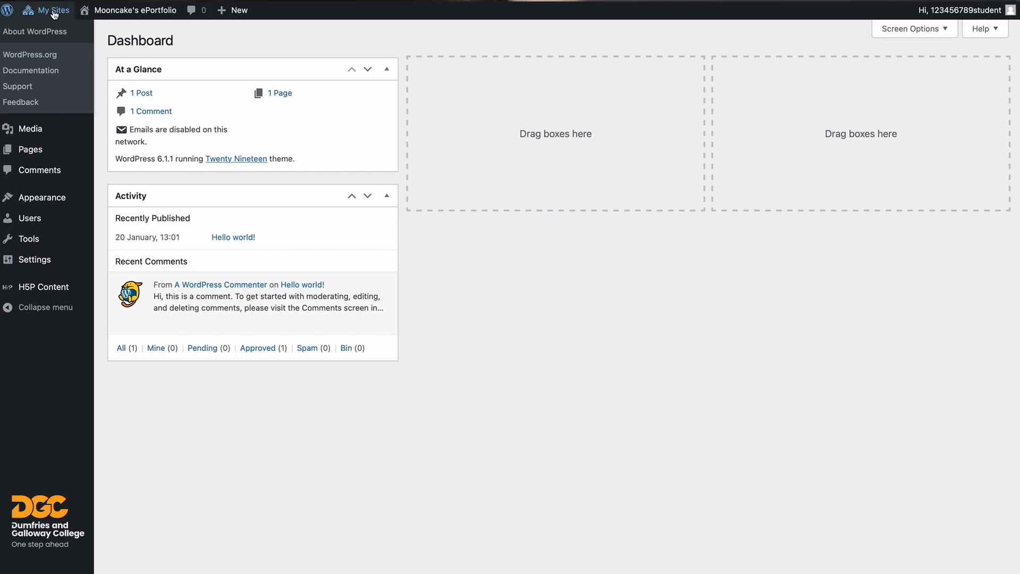
- Open the live ePortfolio site from Visit Site in a new tab, view it, then return to the Dashboard tab
{"action": "mouse_move", "coordinate": [45, 11]}
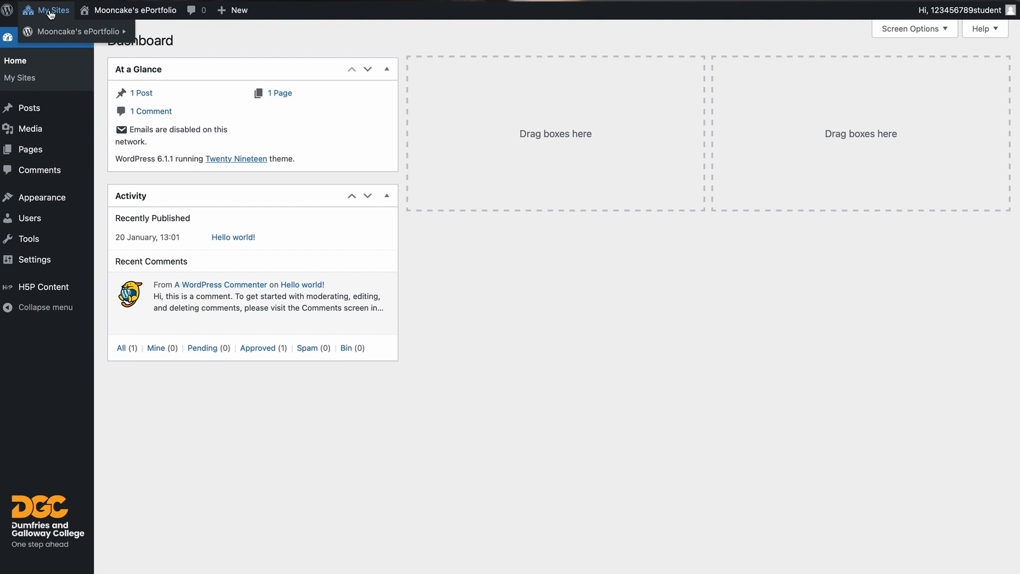
{"action": "mouse_move", "coordinate": [110, 13]}
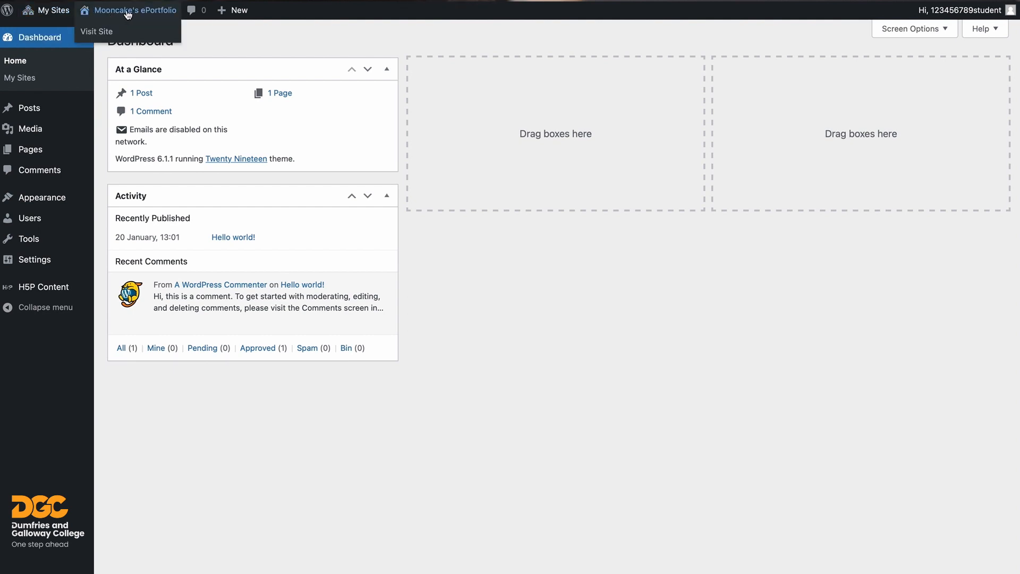
{"action": "right_click", "coordinate": [98, 33]}
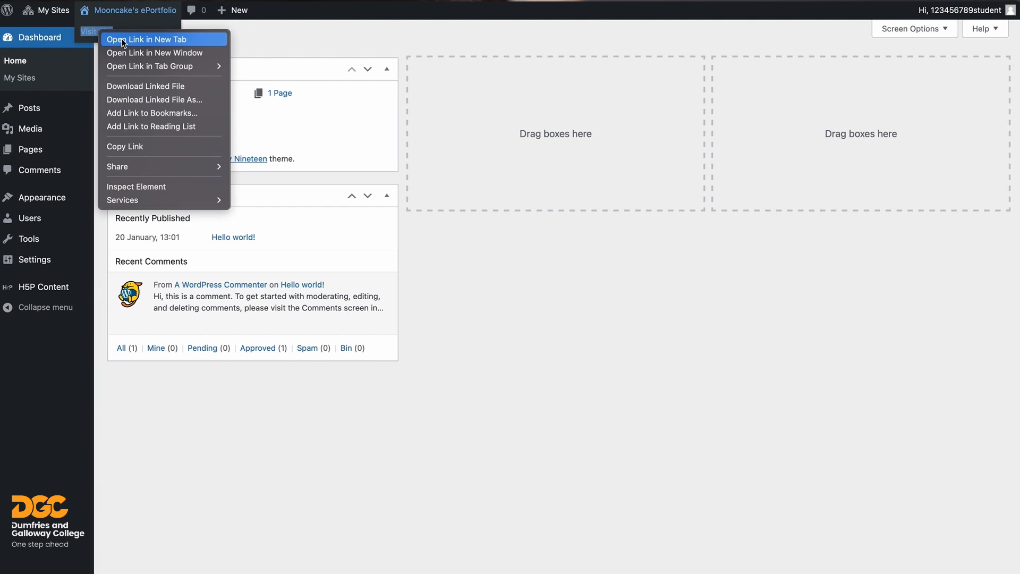
{"action": "left_click", "coordinate": [121, 38]}
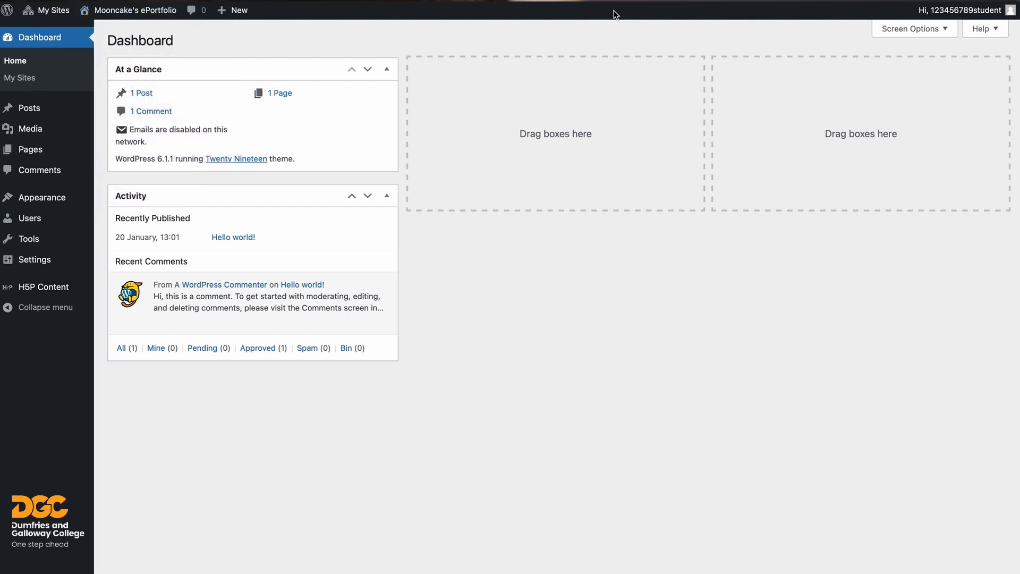
{"action": "left_click", "coordinate": [585, 1]}
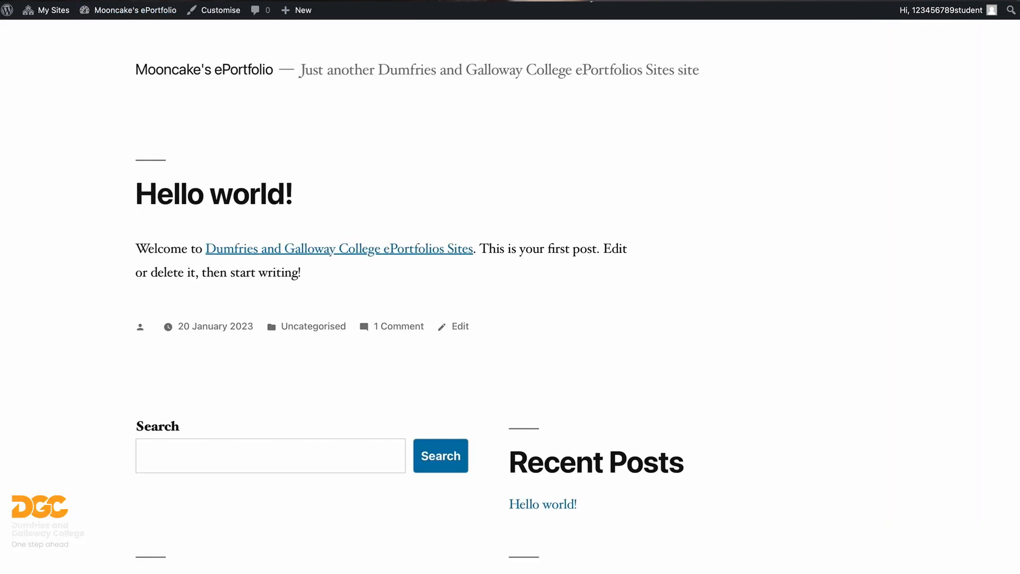
{"action": "key", "text": "ctrl+shift+Tab"}
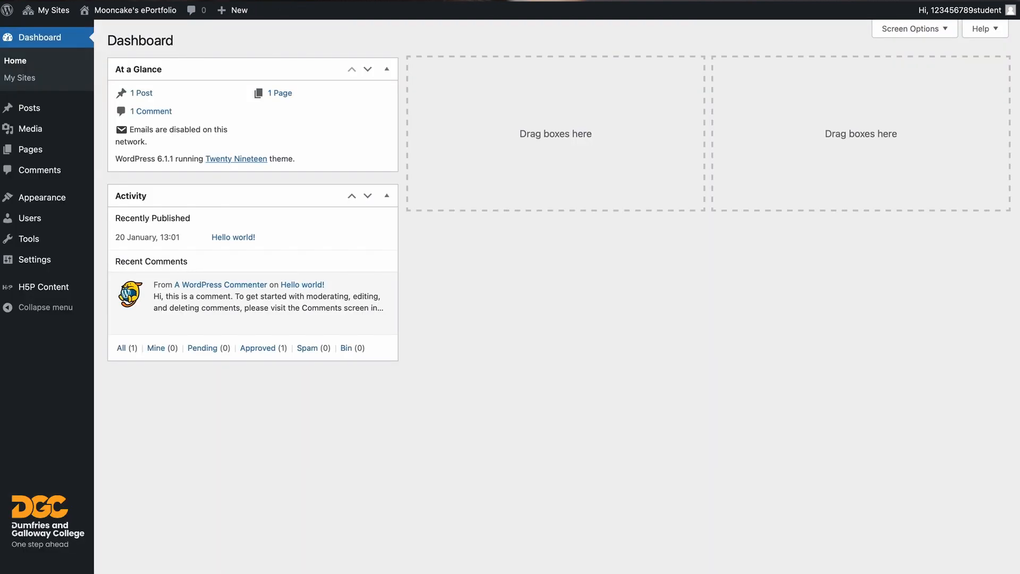
{"action": "key", "text": "ctrl+Tab"}
{"action": "key", "text": "ctrl+shift+Tab"}
- Show the Comments screen with the single approved comment on 'Hello world!'
{"action": "left_click", "coordinate": [196, 12]}
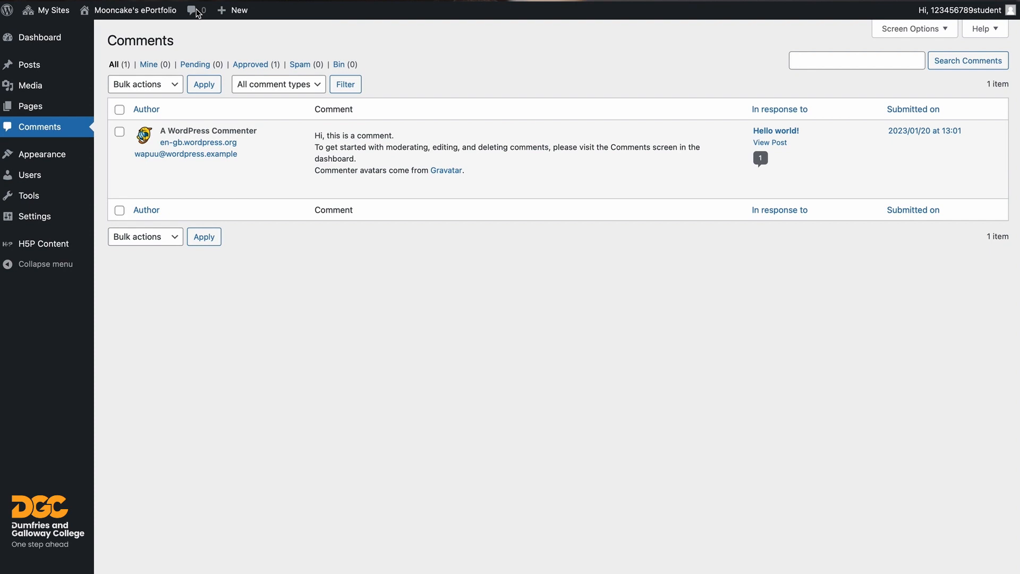
{"action": "mouse_move", "coordinate": [246, 15]}
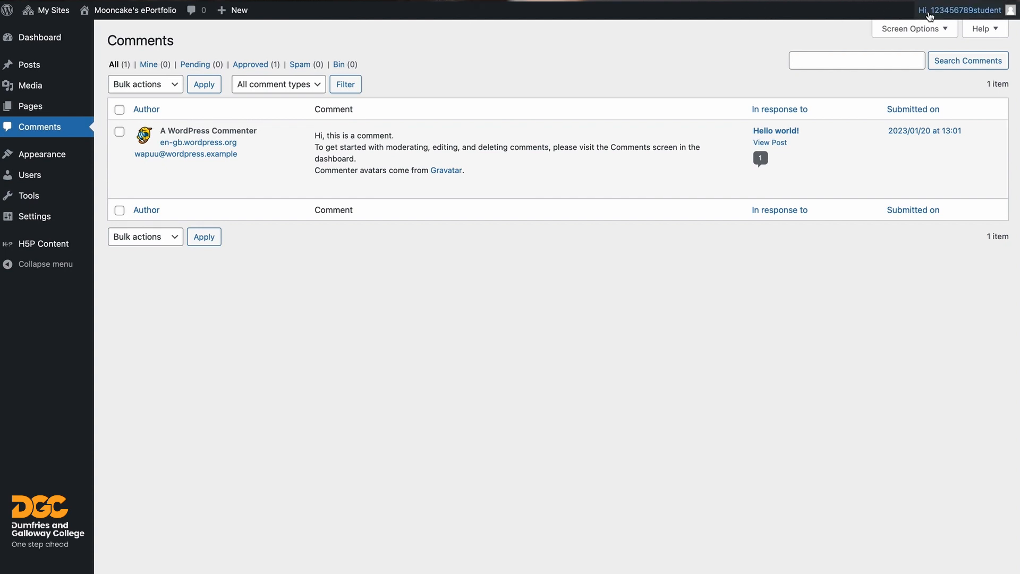
{"action": "mouse_move", "coordinate": [926, 16]}
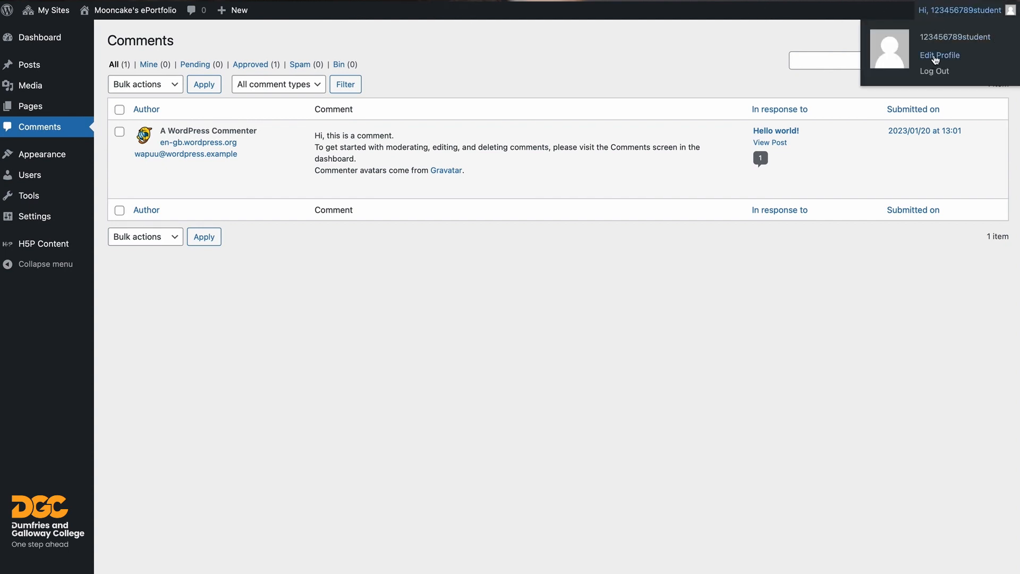
- Fill in the first name and last name on the user profile page
{"action": "left_click", "coordinate": [935, 57]}
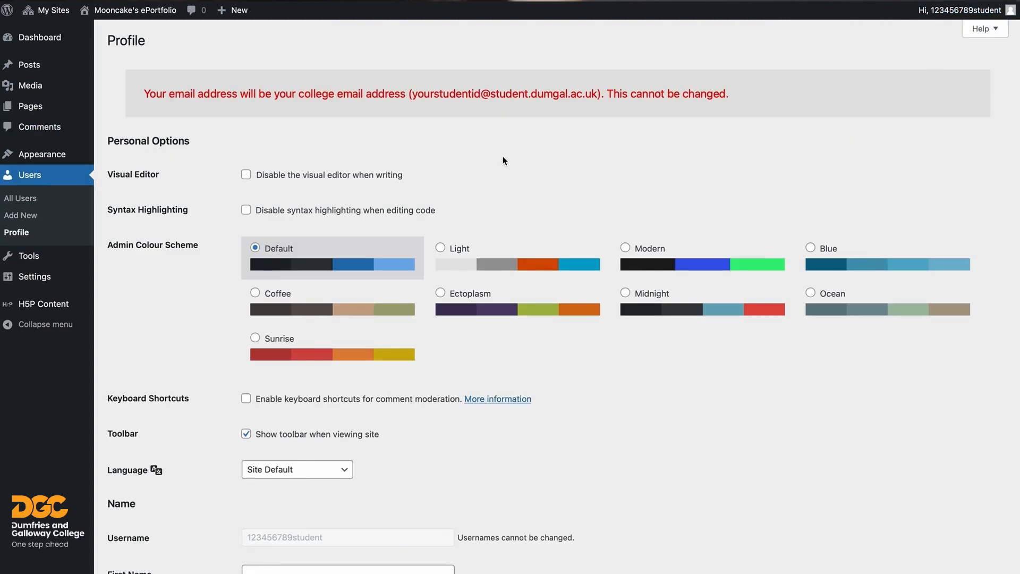
{"action": "scroll", "coordinate": [489, 159], "scroll_direction": "down", "scroll_amount": 5}
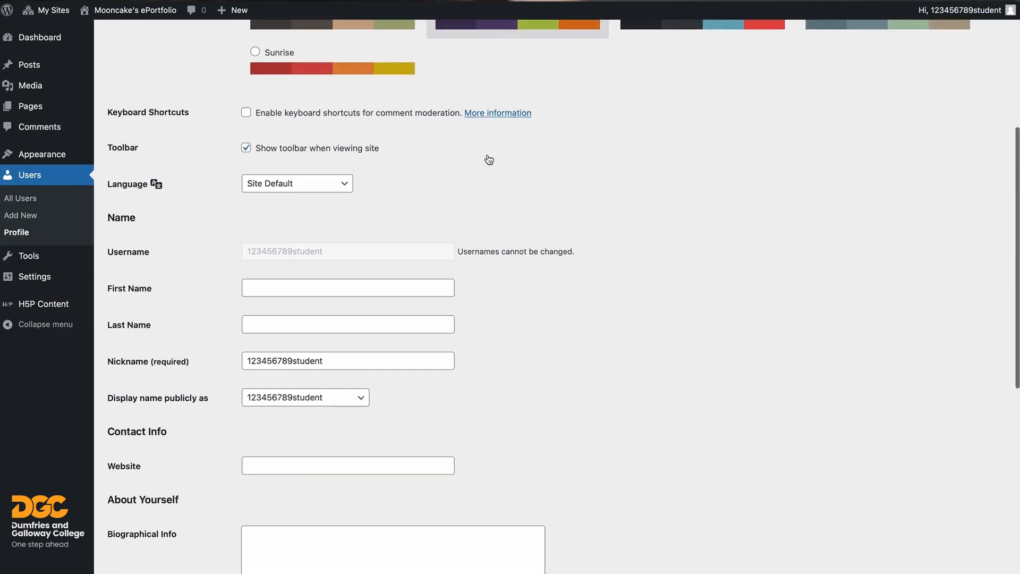
{"action": "scroll", "coordinate": [488, 157], "scroll_direction": "down", "scroll_amount": 1}
{"action": "left_click", "coordinate": [280, 237]}
{"action": "type", "text": "Moon"}
{"action": "key", "text": "Tab"}
{"action": "type", "text": "Cake"}
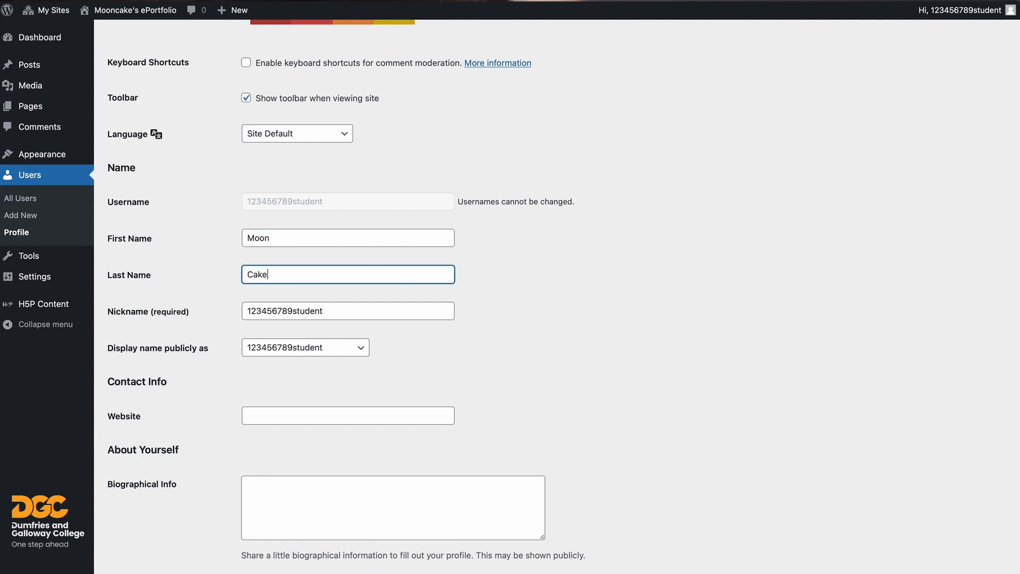
- Set the profile's new nickname and save the updated profile
{"action": "key", "text": "Tab"}
{"action": "type", "text": "Moon"}
{"action": "key", "text": "BackSpace"}
{"action": "type", "text": "ncake"}
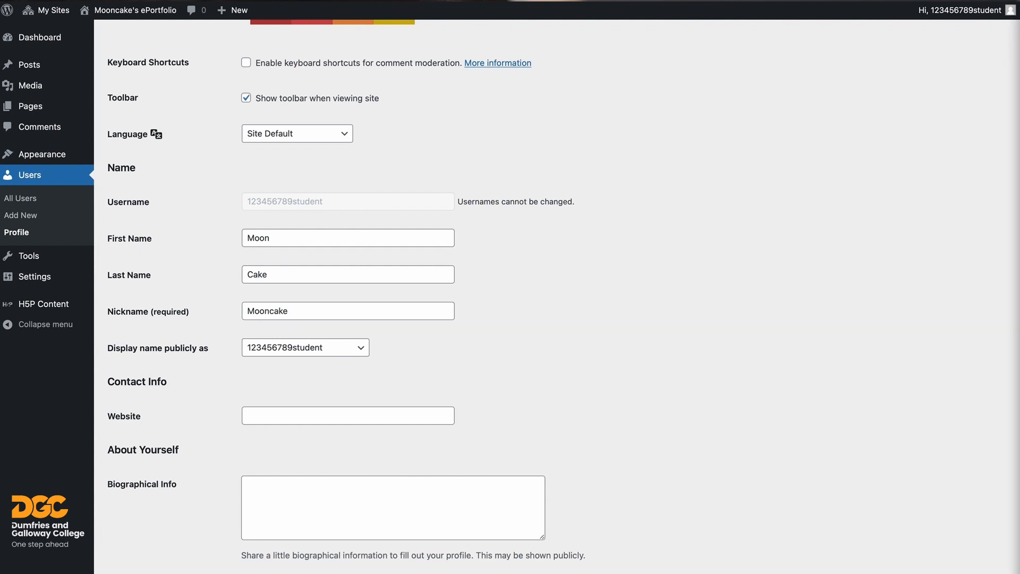
{"action": "scroll", "coordinate": [417, 371], "scroll_direction": "down", "scroll_amount": 5}
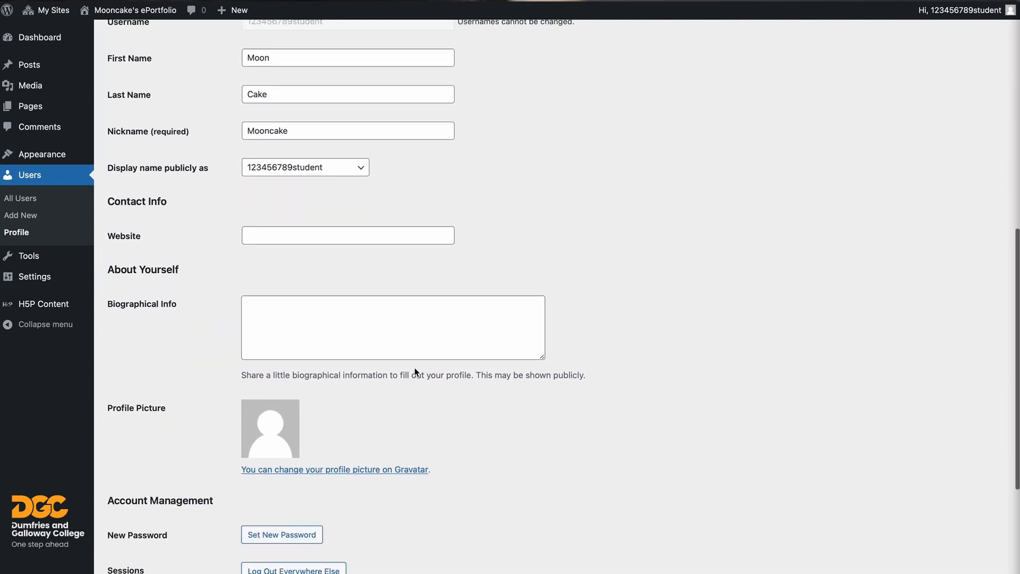
{"action": "scroll", "coordinate": [432, 370], "scroll_direction": "down", "scroll_amount": 3}
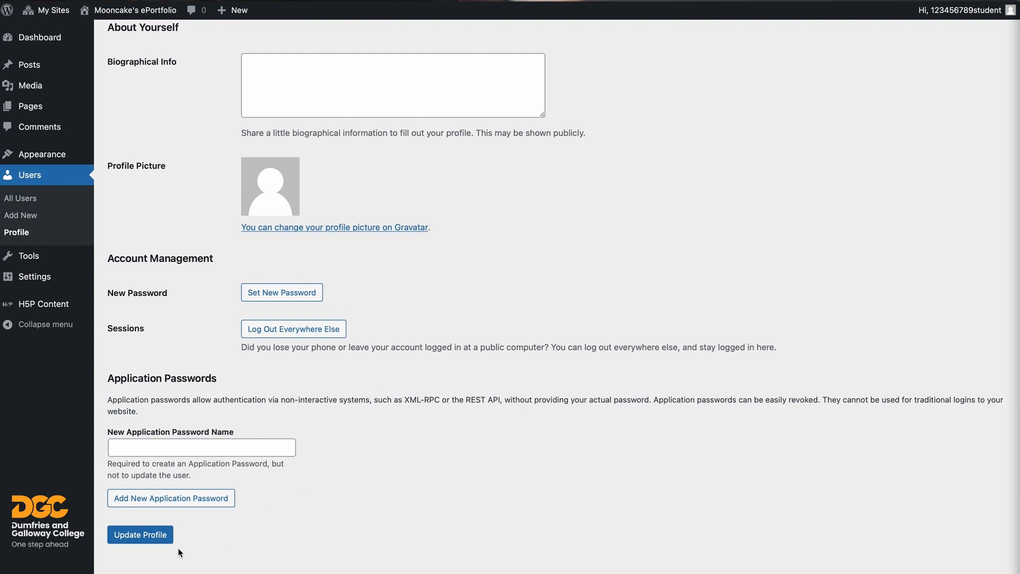
{"action": "left_click", "coordinate": [144, 538]}
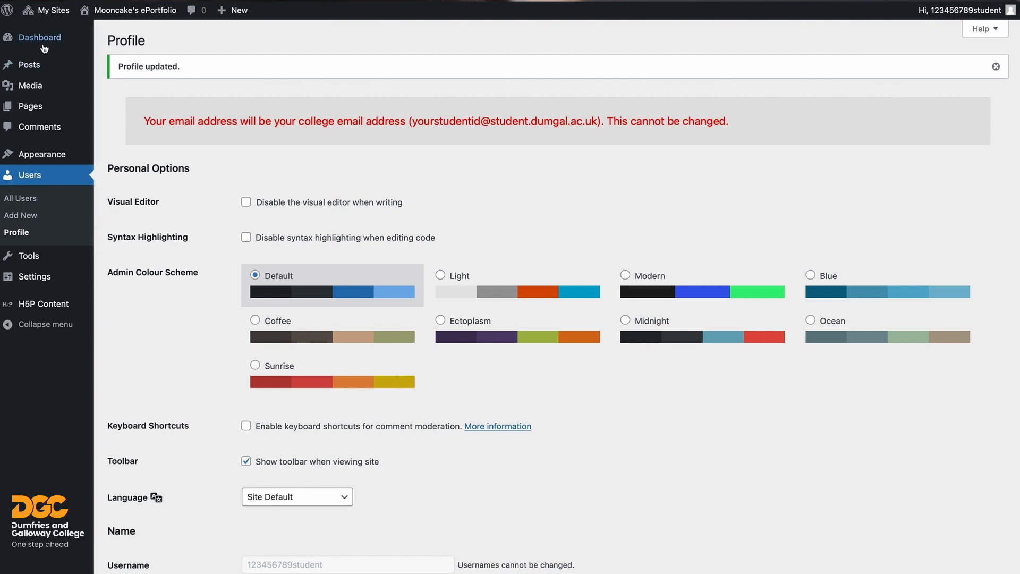
- Look over Dashboard Home, All Pages and Comments, then show the installed Themes screen
{"action": "mouse_move", "coordinate": [41, 45]}
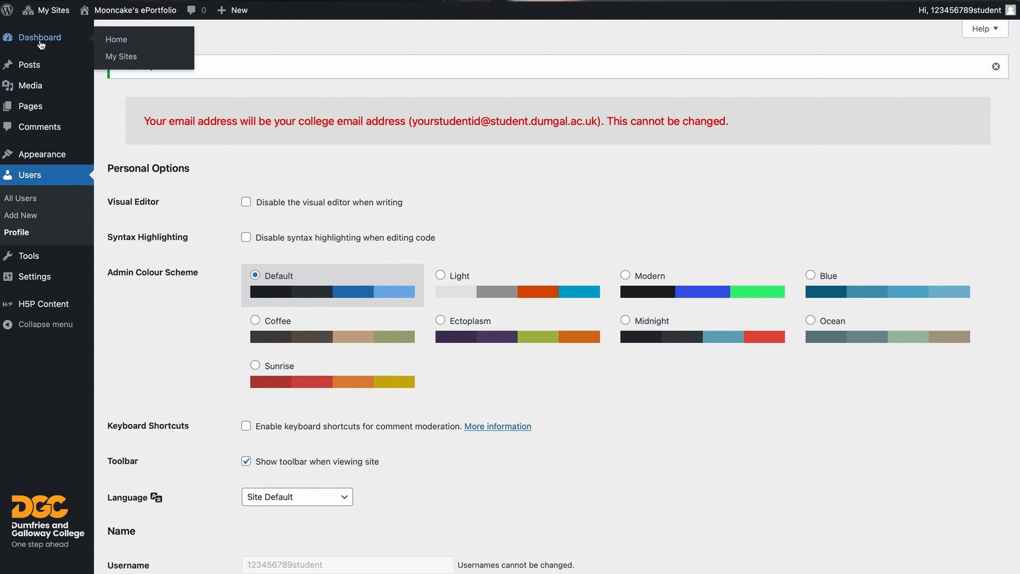
{"action": "left_click", "coordinate": [121, 43]}
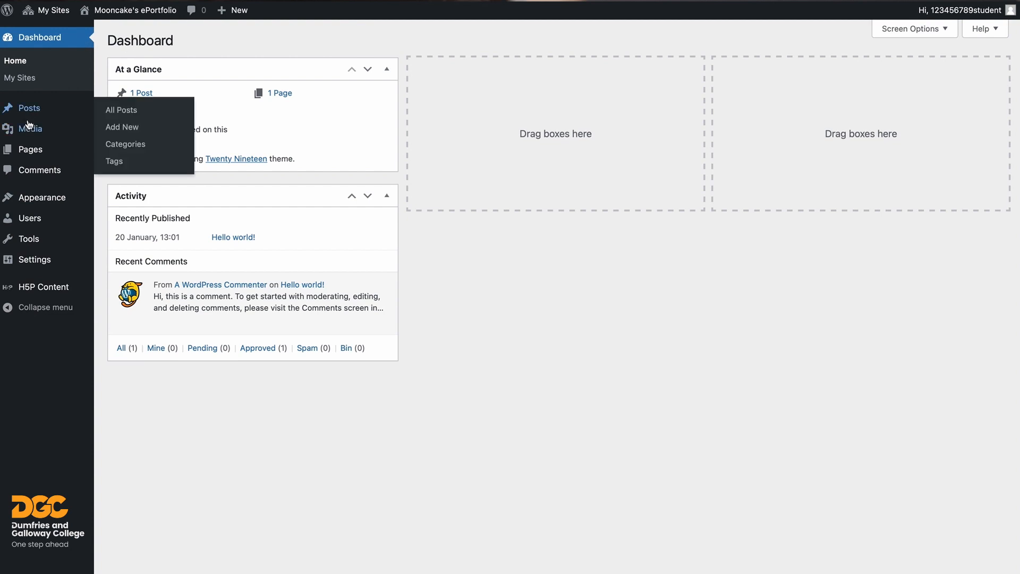
{"action": "mouse_move", "coordinate": [27, 129]}
{"action": "mouse_move", "coordinate": [28, 150]}
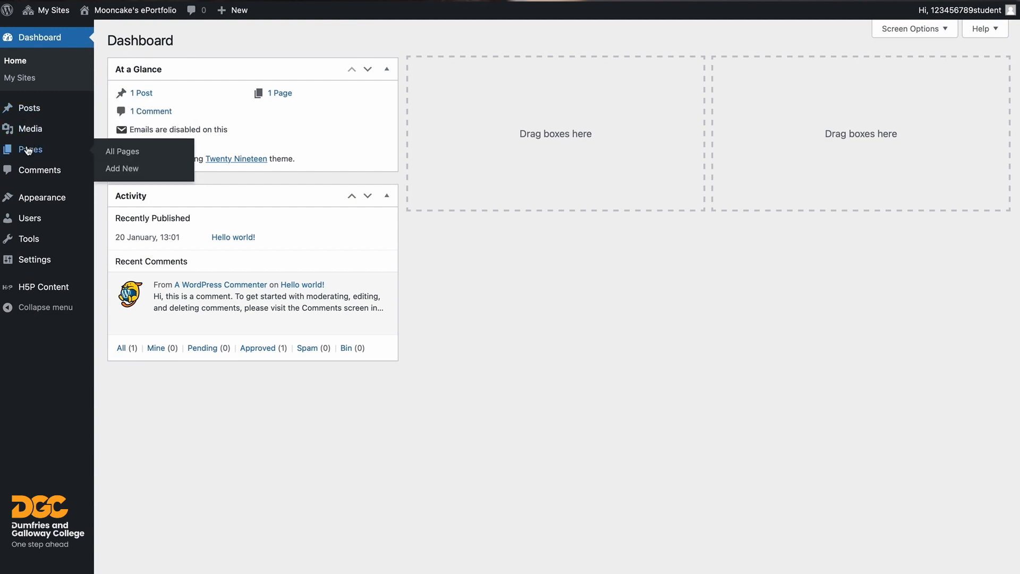
{"action": "left_click", "coordinate": [118, 153]}
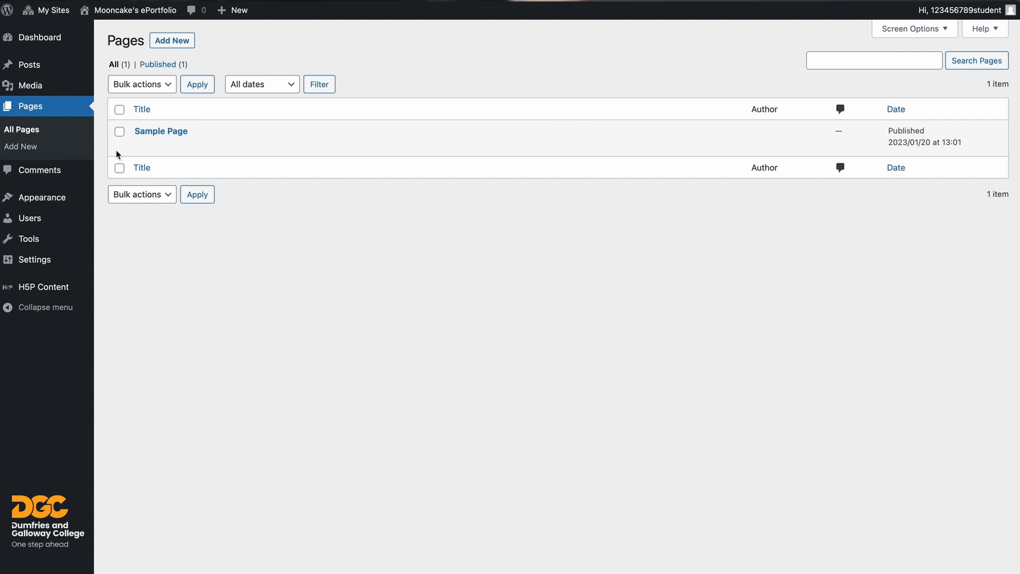
{"action": "left_click", "coordinate": [39, 173]}
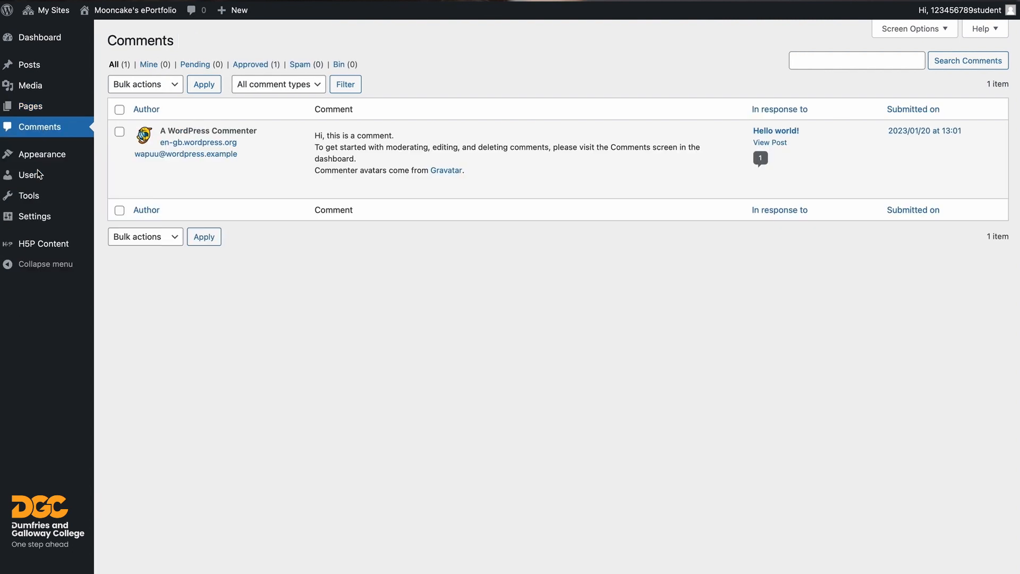
{"action": "mouse_move", "coordinate": [41, 160]}
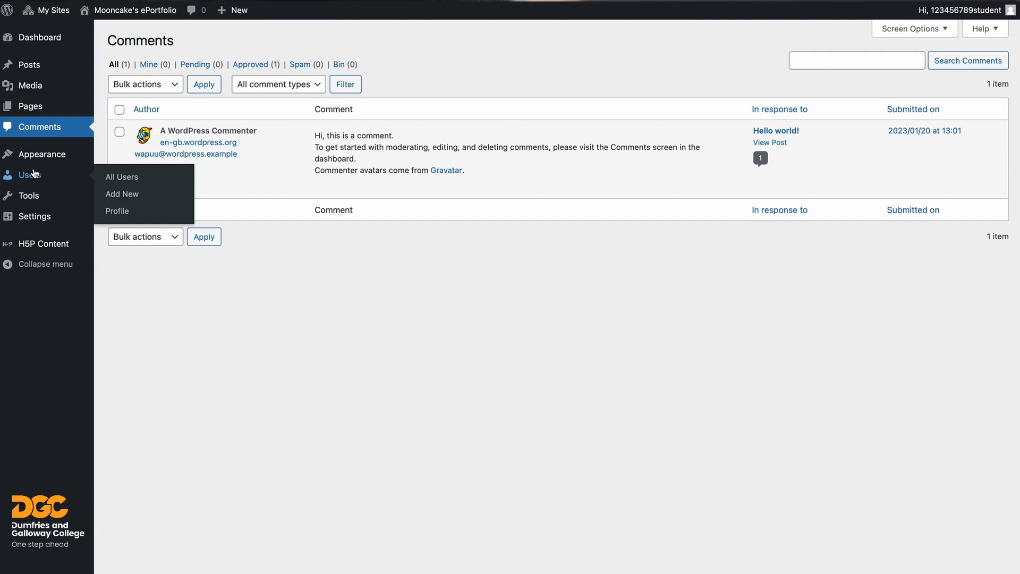
{"action": "mouse_move", "coordinate": [33, 198]}
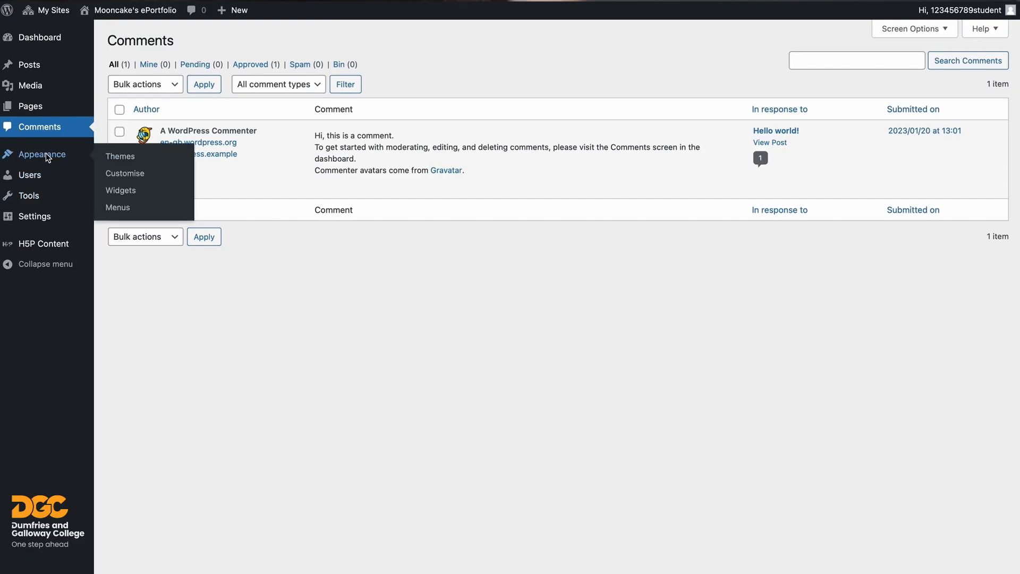
{"action": "left_click", "coordinate": [47, 155]}
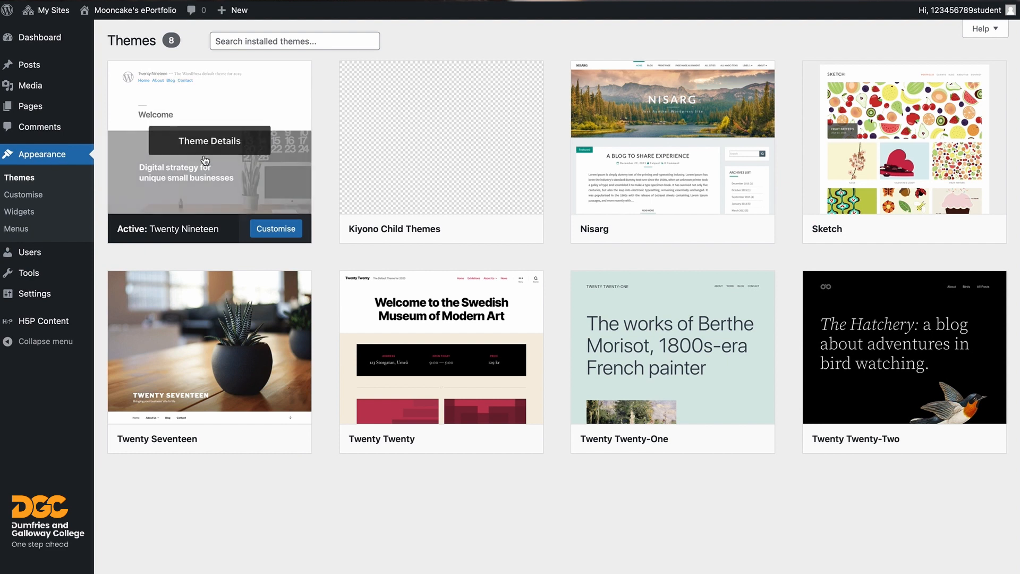
- Activate the Sketch theme and reload the live site to see its new design
{"action": "mouse_move", "coordinate": [405, 182]}
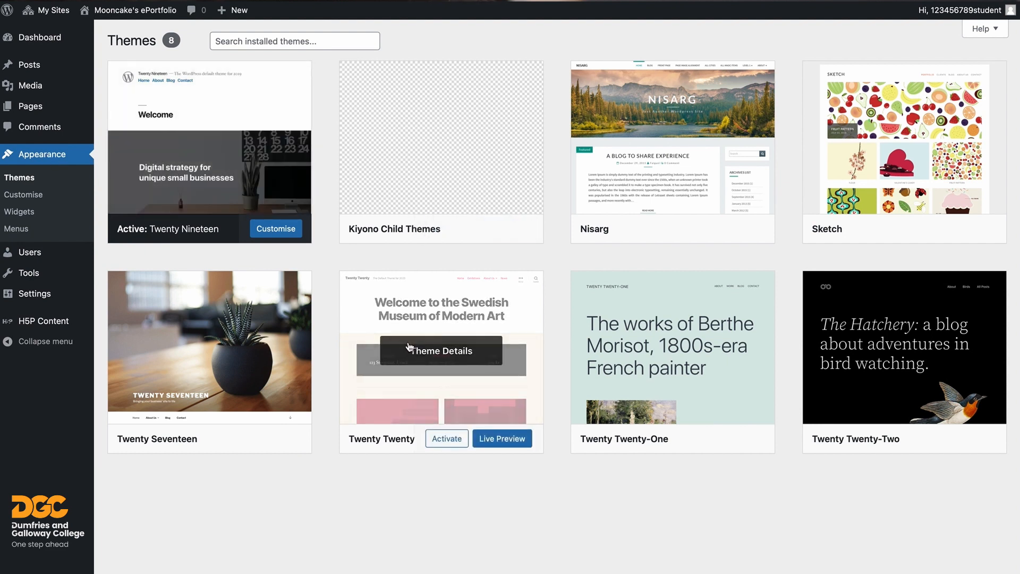
{"action": "mouse_move", "coordinate": [851, 374]}
{"action": "mouse_move", "coordinate": [898, 170]}
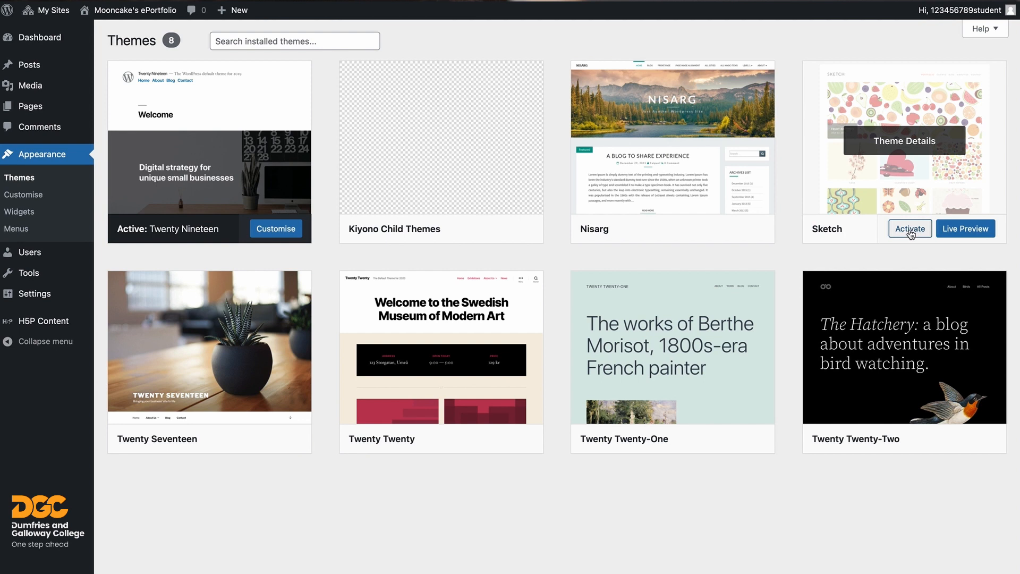
{"action": "left_click", "coordinate": [909, 229]}
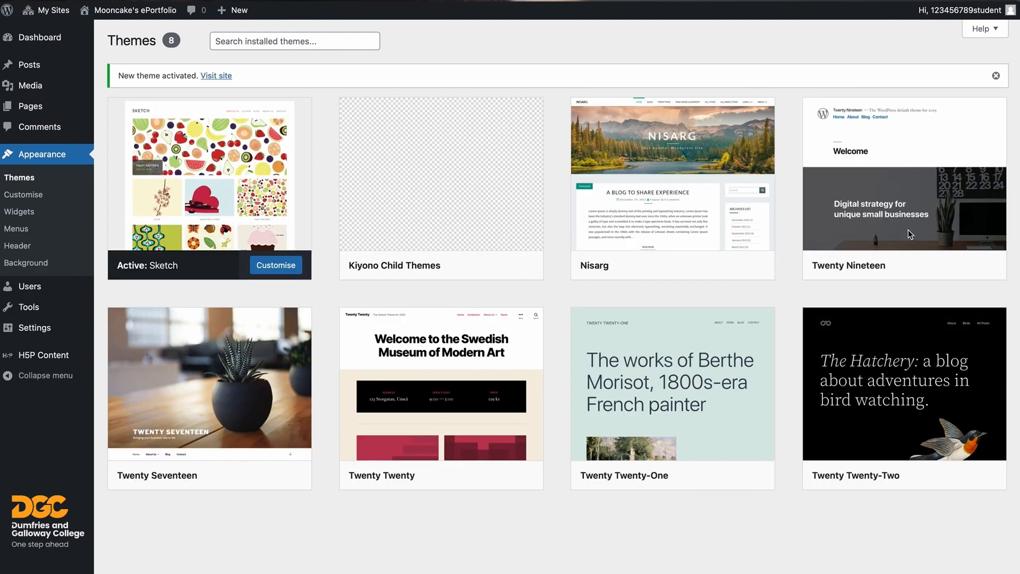
{"action": "left_click", "coordinate": [593, 1]}
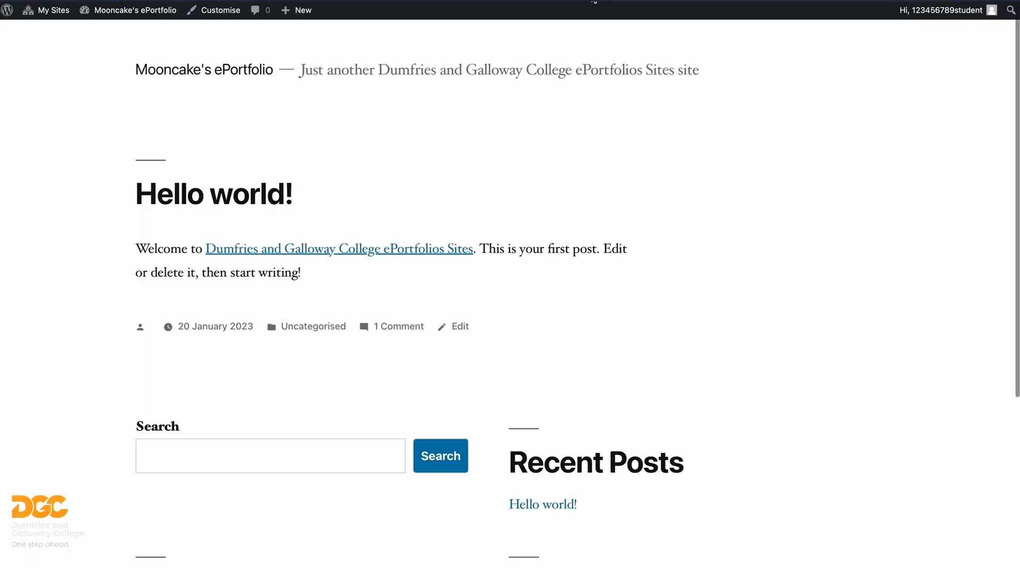
{"action": "key", "text": "super+r"}
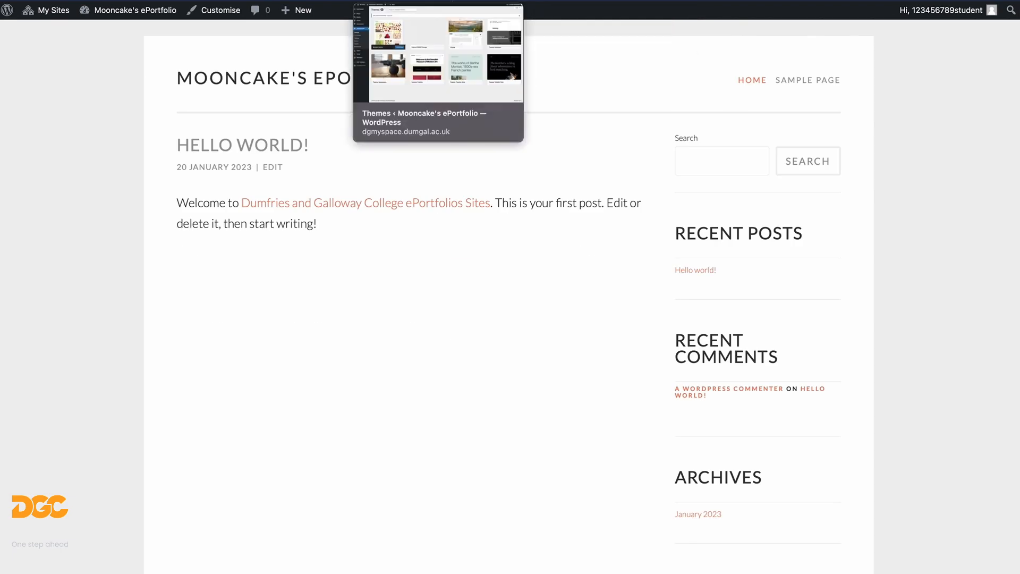
{"action": "left_click", "coordinate": [428, 1]}
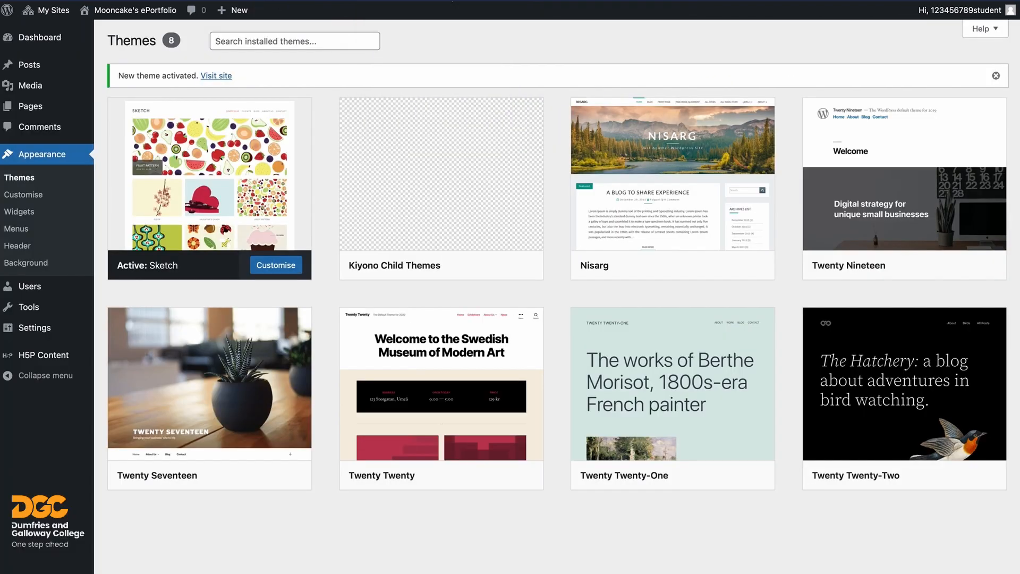
- In the Customiser's Site Identity, set the tagline to 'Planet-destroying spatial anomaly'
{"action": "left_click", "coordinate": [273, 265]}
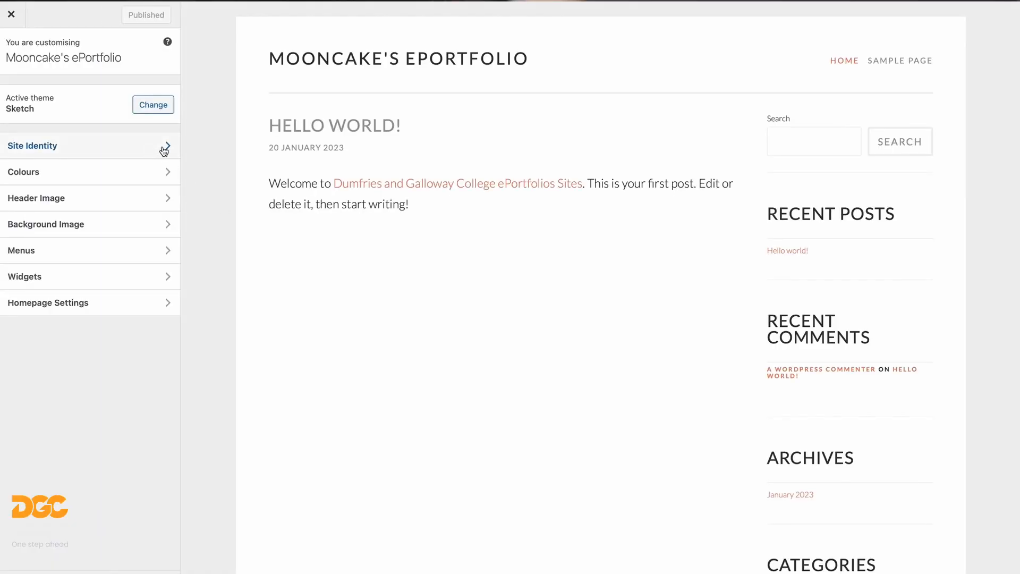
{"action": "left_click", "coordinate": [165, 147]}
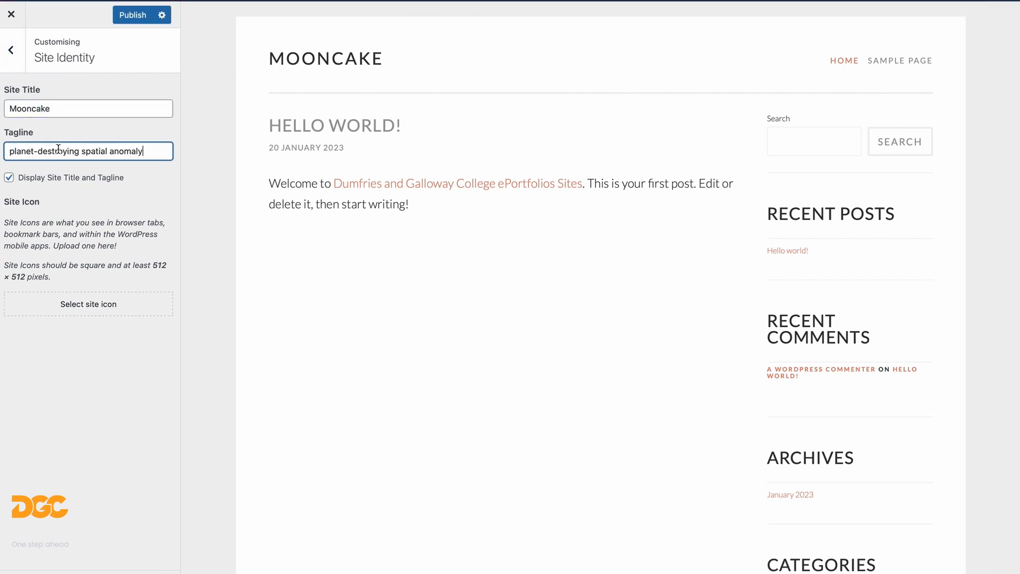
{"action": "left_click_drag", "start_coordinate": [15, 152], "coordinate": [2, 153]}
{"action": "type", "text": "P"}
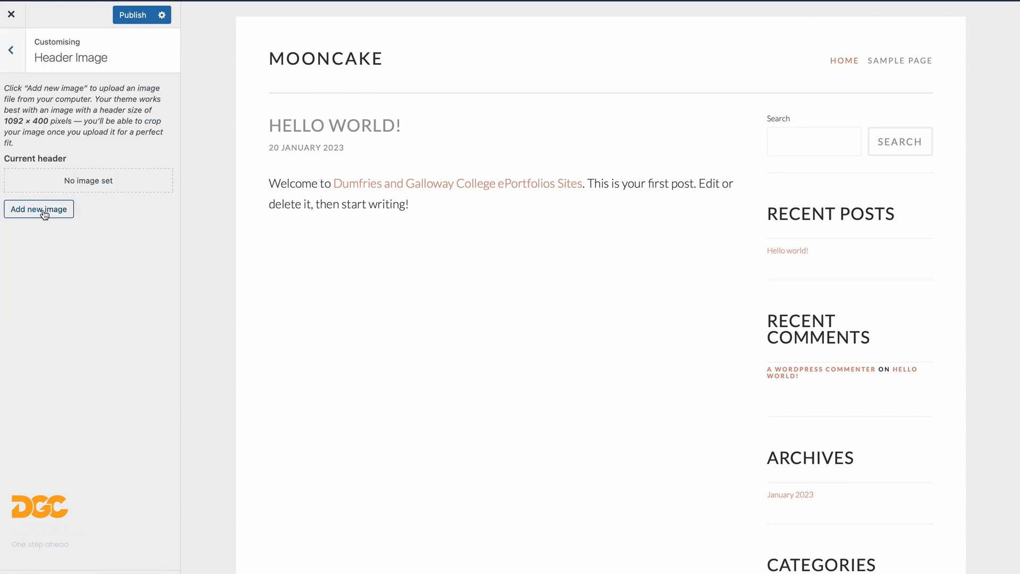
- Upload mooncake.png and crop it as the site's header image
{"action": "left_click", "coordinate": [43, 212]}
{"action": "left_click", "coordinate": [417, 303]}
{"action": "double_click", "coordinate": [420, 239]}
{"action": "left_click", "coordinate": [403, 348]}
{"action": "left_click", "coordinate": [719, 396]}
{"action": "left_click", "coordinate": [955, 562]}
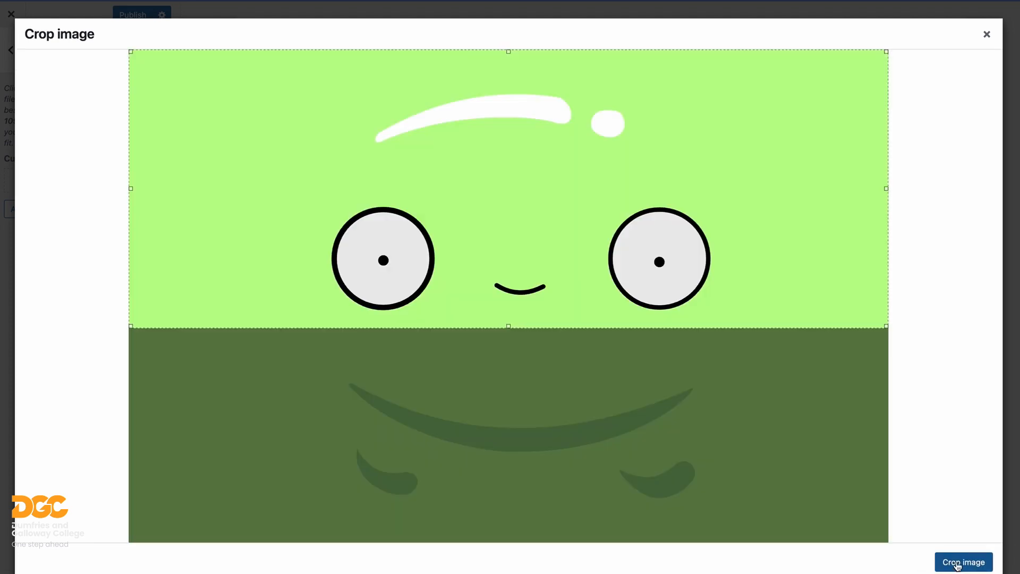
{"action": "left_click", "coordinate": [955, 563]}
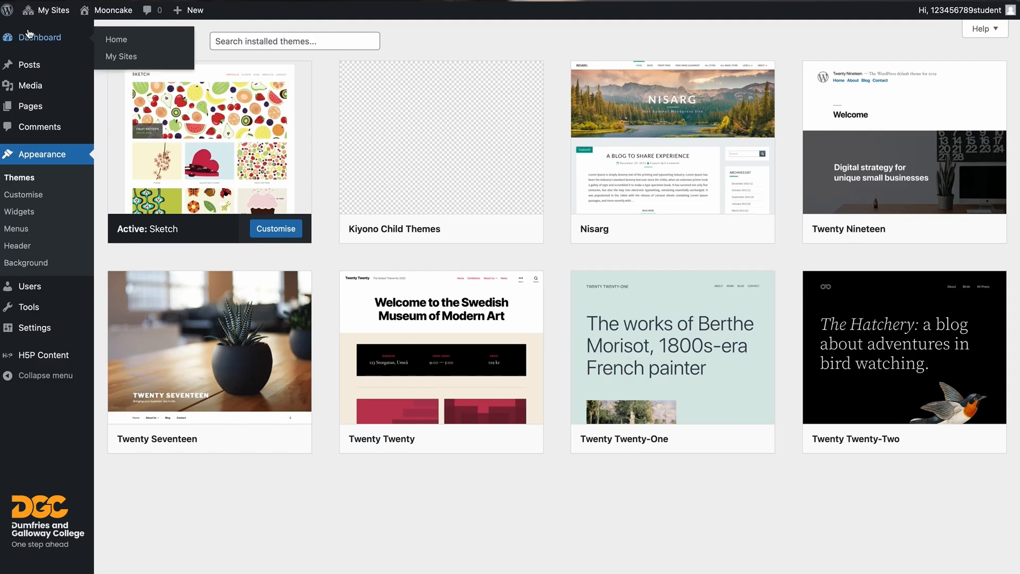
- Add a post category named Journal with the slug journal
{"action": "mouse_move", "coordinate": [26, 69]}
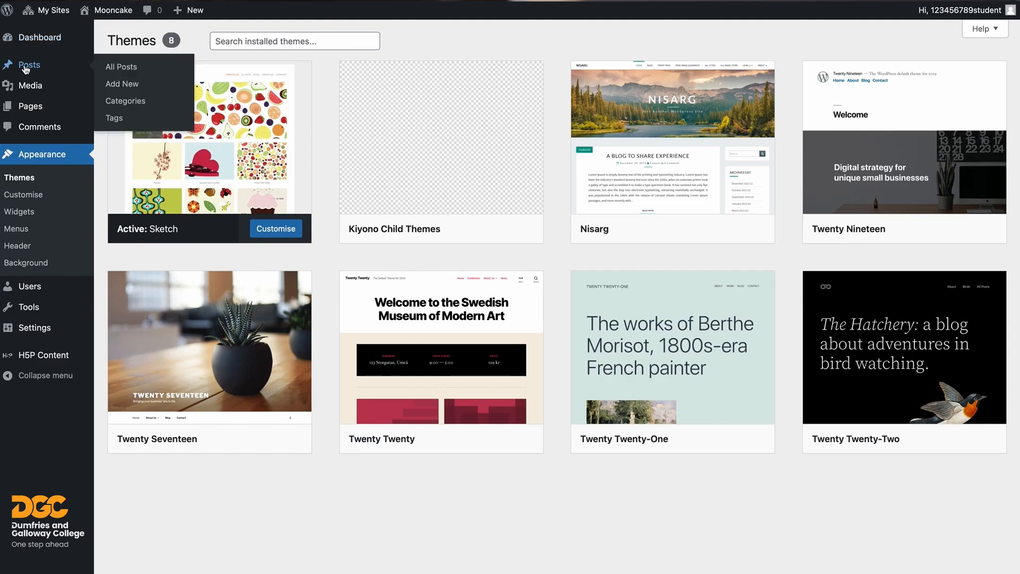
{"action": "left_click", "coordinate": [121, 105]}
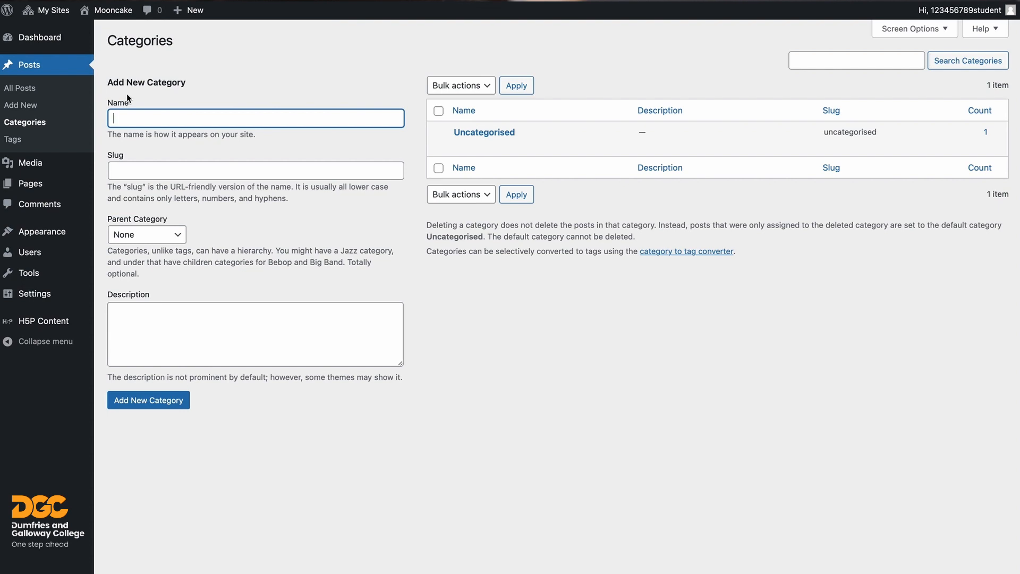
{"action": "type", "text": "Journ"}
{"action": "key", "text": "Tab"}
{"action": "type", "text": "journal"}
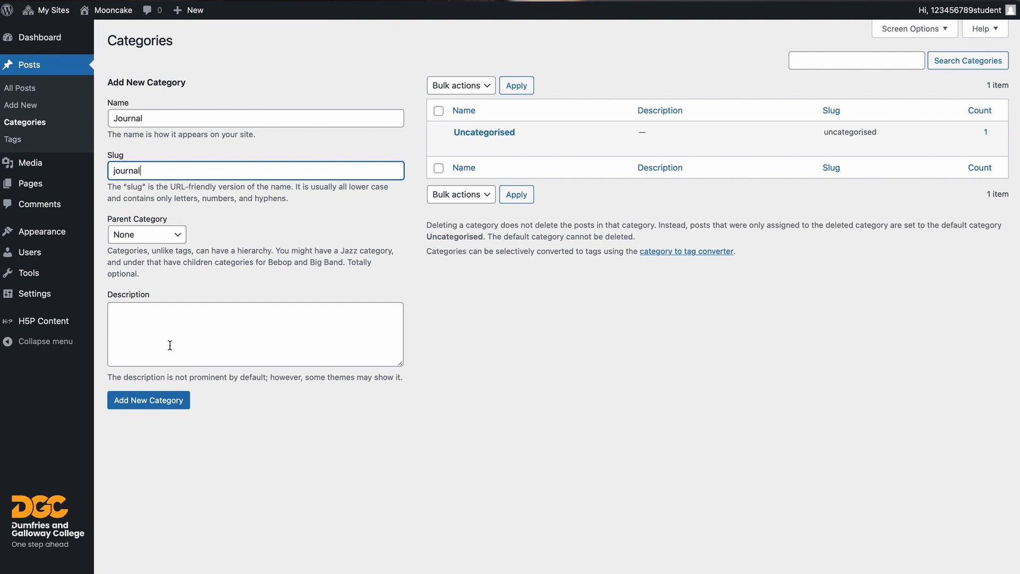
{"action": "left_click", "coordinate": [151, 403]}
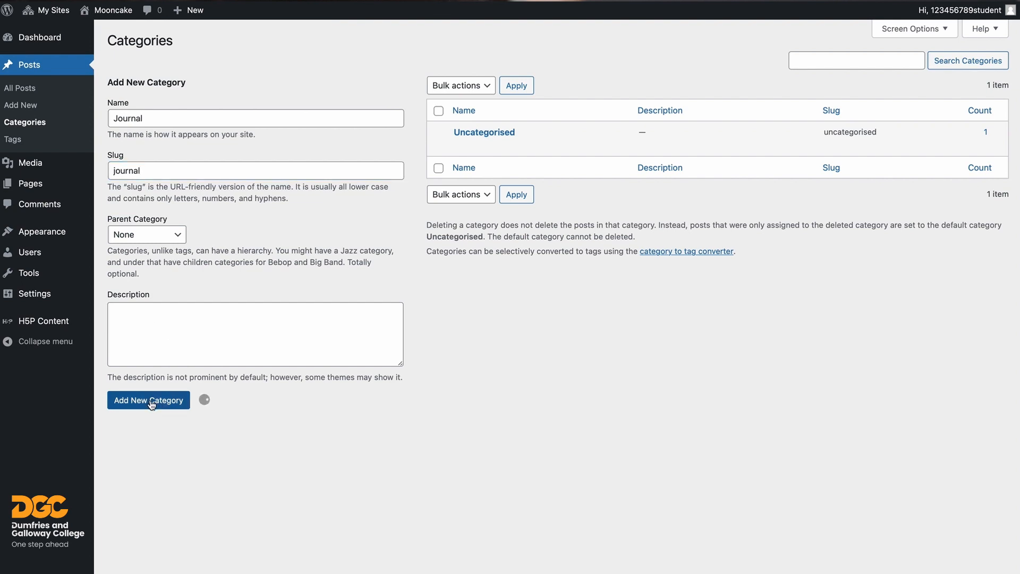
{"action": "mouse_move", "coordinate": [469, 164]}
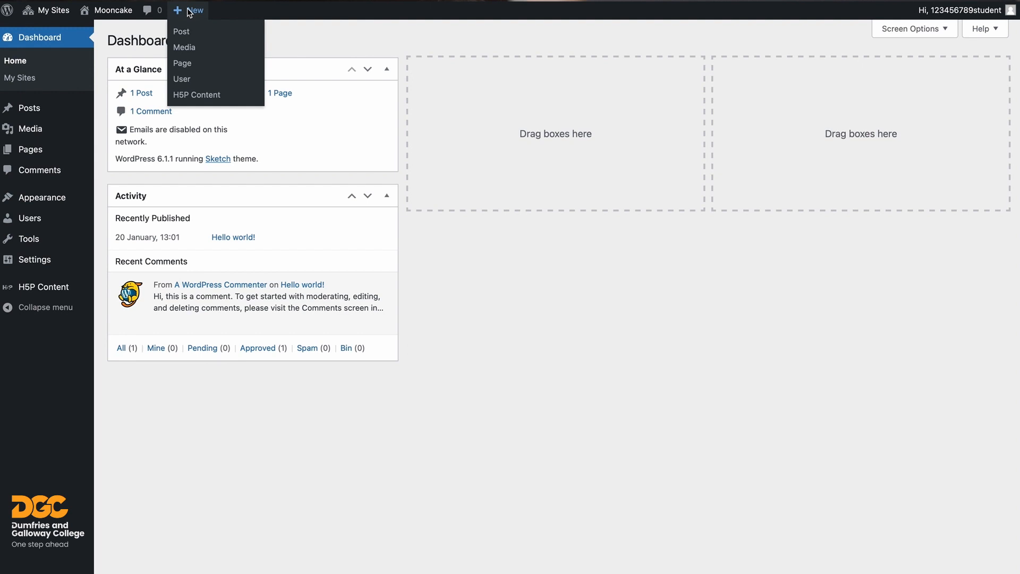
- Create a Journal post titled 'Welcome to my Project Journal - Photographing the Solar System', save it as a draft, and paste its body
{"action": "mouse_move", "coordinate": [22, 108]}
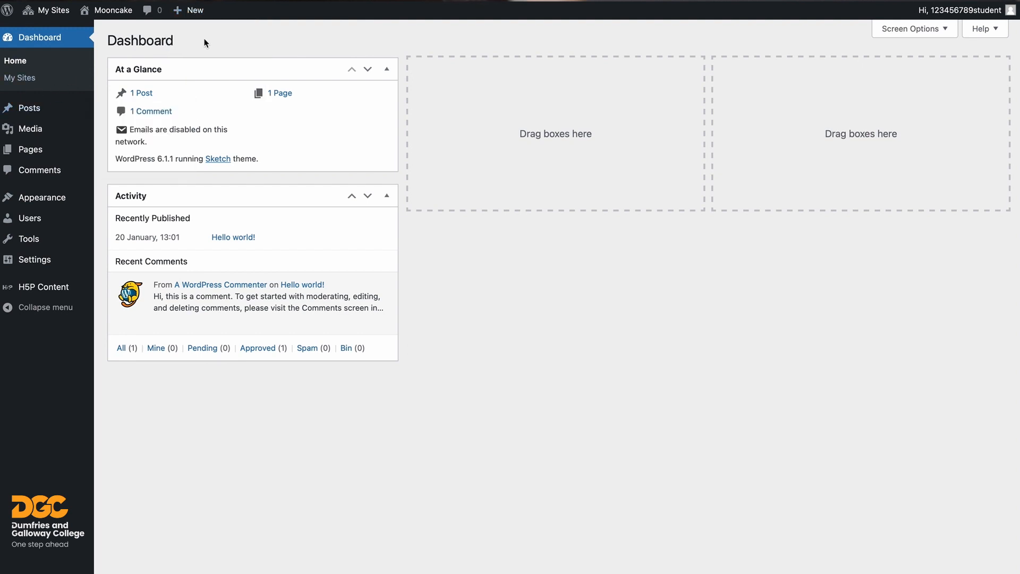
{"action": "mouse_move", "coordinate": [191, 13]}
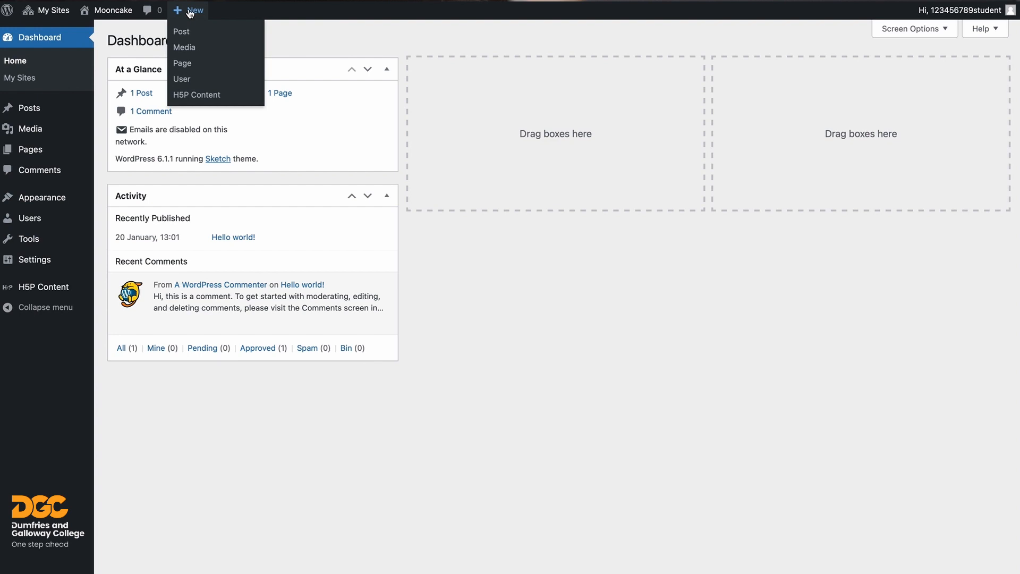
{"action": "left_click", "coordinate": [180, 31]}
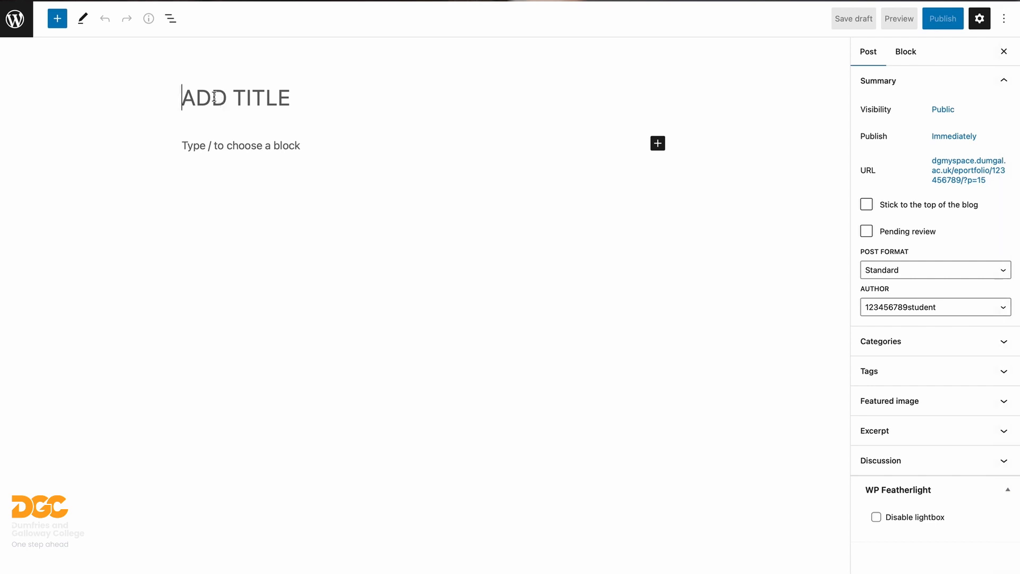
{"action": "type", "text": "WELCOME TO MY PROJECT JOURNAL - PHOTOGRAPHING THE SOLAR SYSTEM"}
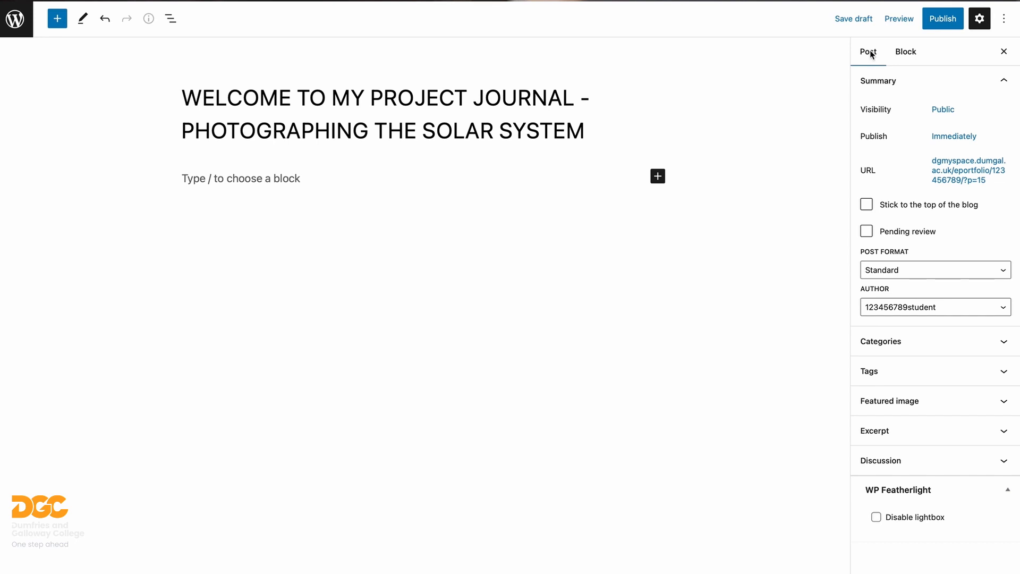
{"action": "left_click", "coordinate": [892, 340]}
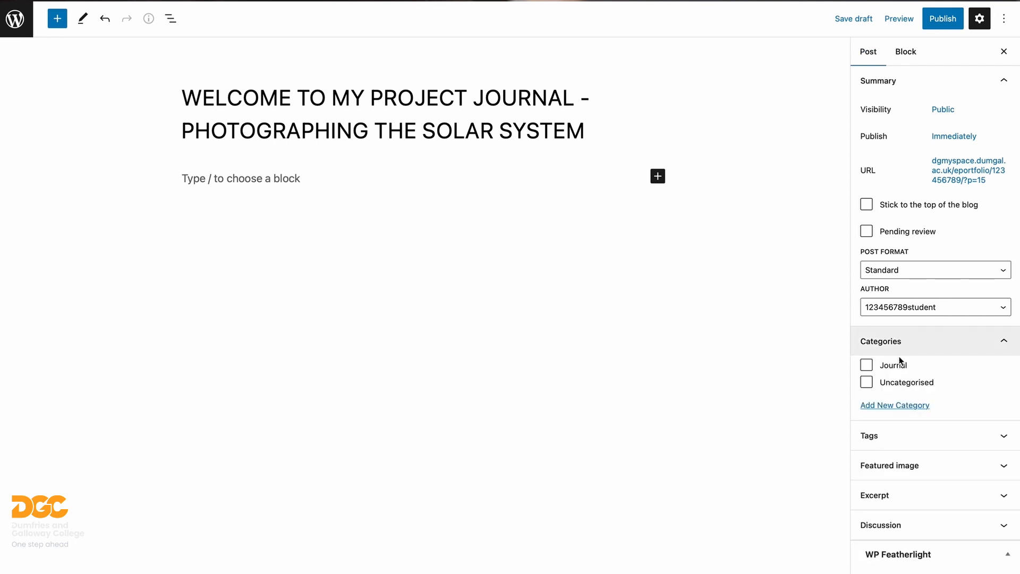
{"action": "left_click", "coordinate": [867, 366]}
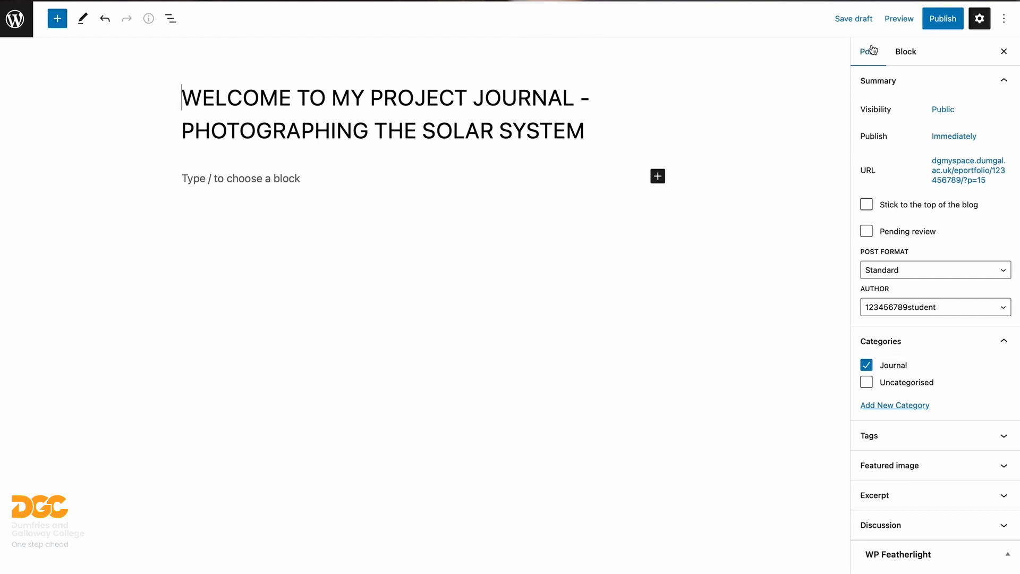
{"action": "left_click", "coordinate": [855, 21]}
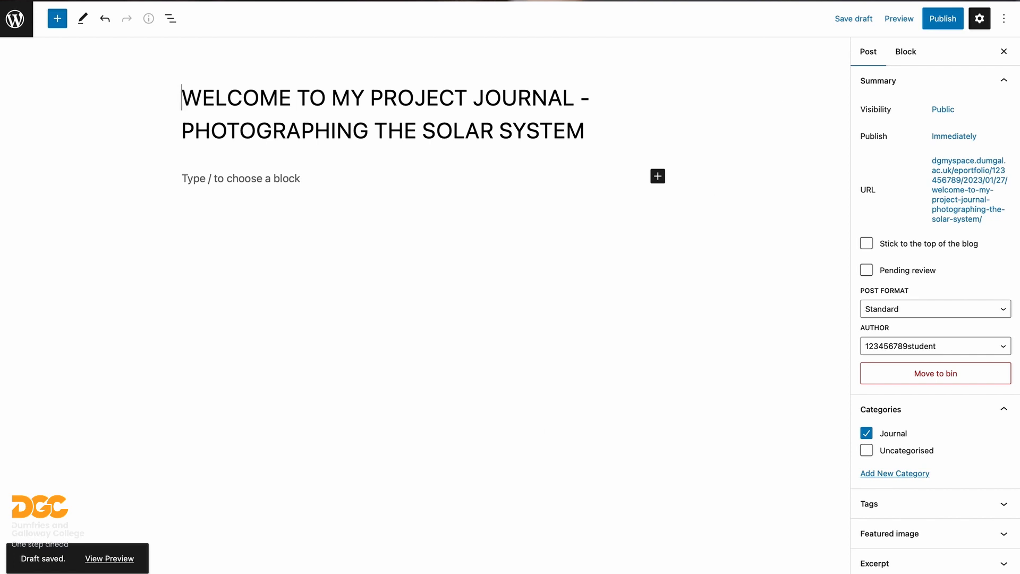
{"action": "key", "text": "ctrl+v"}
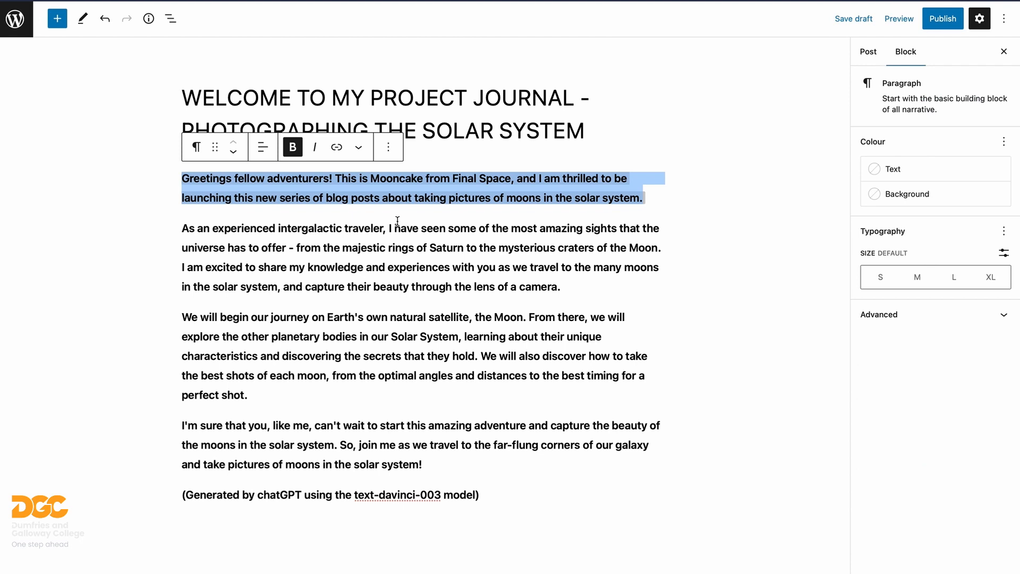
{"action": "left_click", "coordinate": [397, 222]}
{"action": "left_click", "coordinate": [423, 321]}
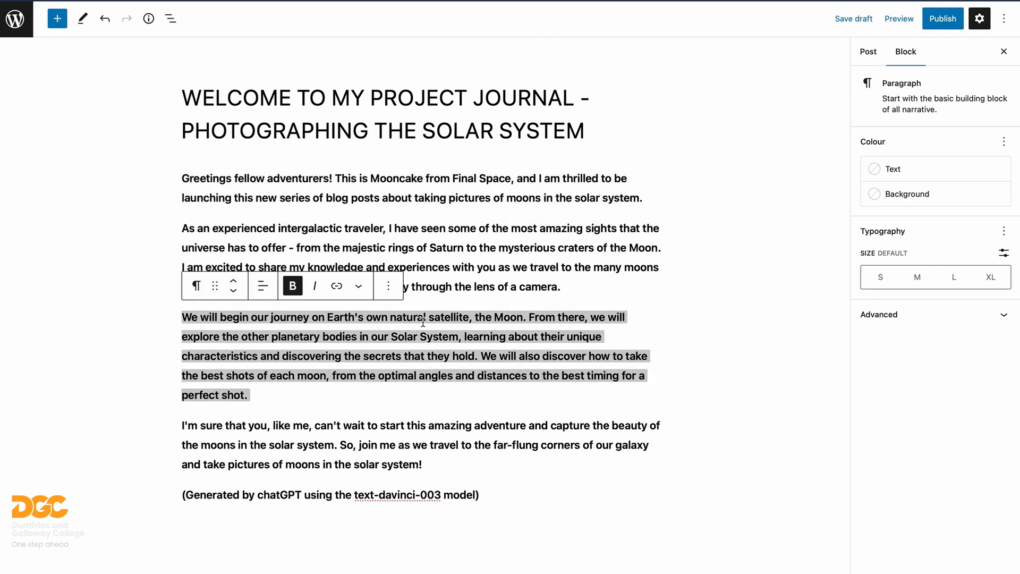
{"action": "left_click", "coordinate": [337, 446]}
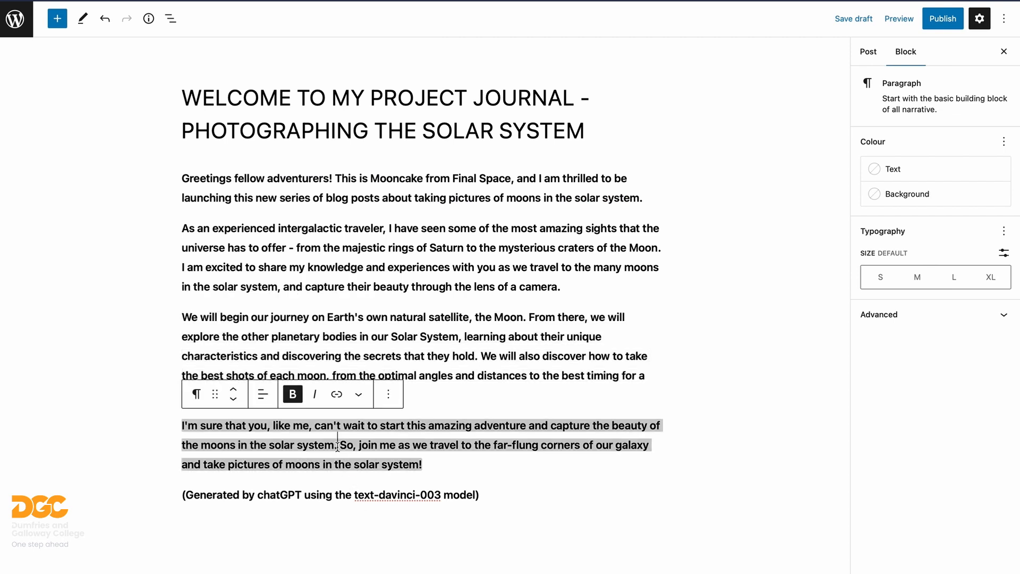
{"action": "left_click", "coordinate": [351, 543]}
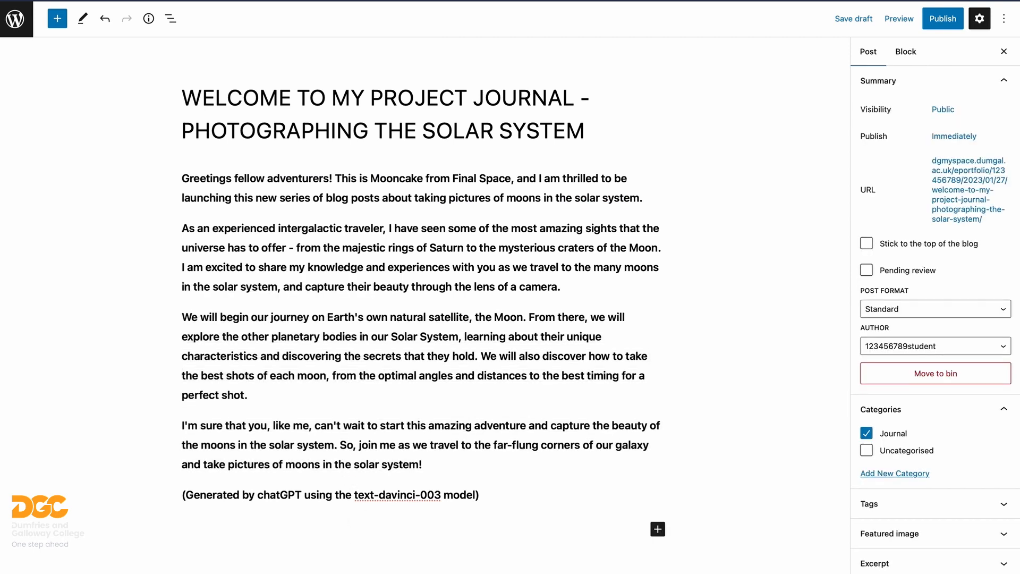
- Publish the post with Public visibility and view it on the live site
{"action": "left_click", "coordinate": [940, 23]}
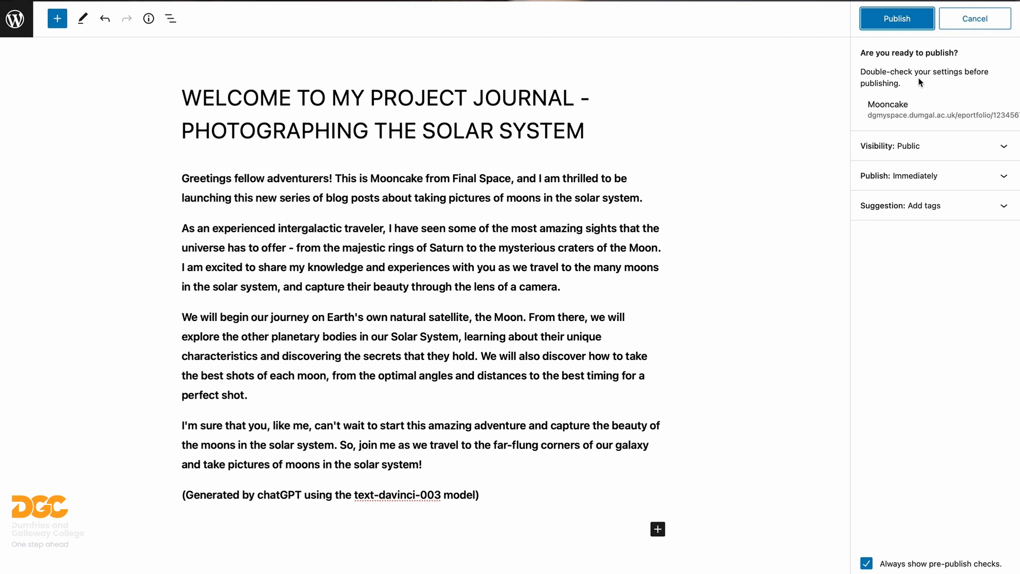
{"action": "left_click", "coordinate": [930, 150]}
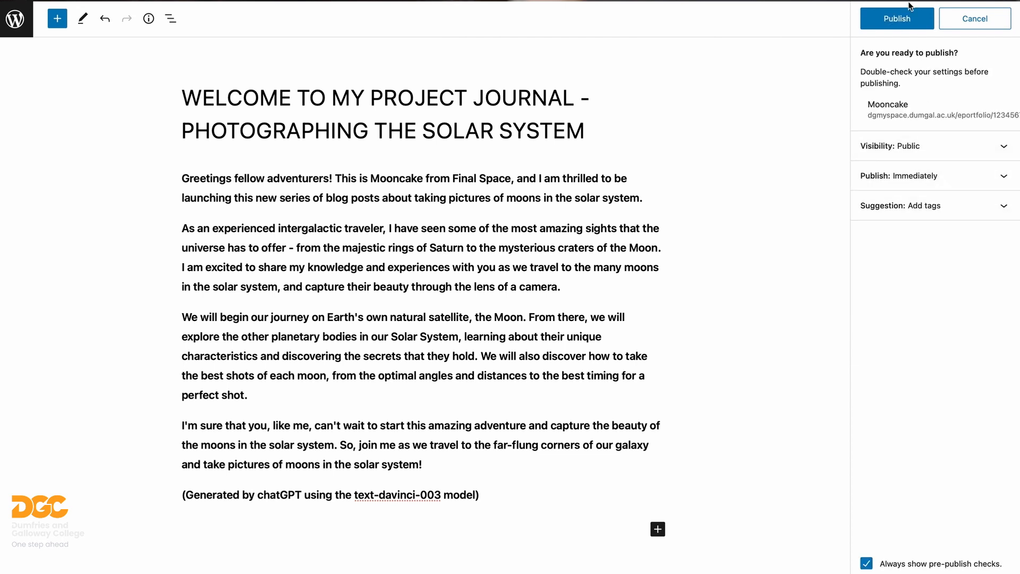
{"action": "left_click", "coordinate": [898, 19]}
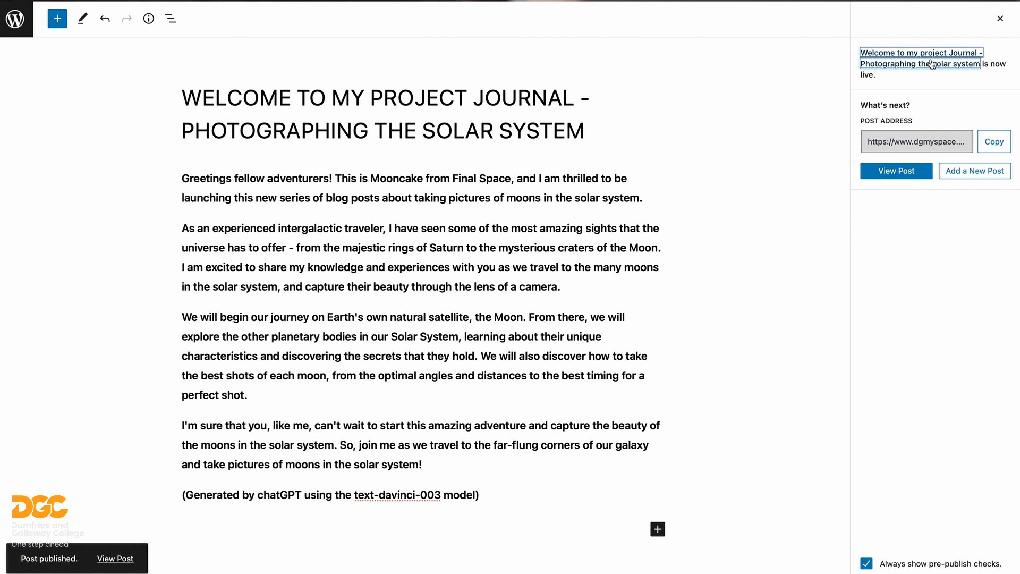
{"action": "left_click", "coordinate": [880, 143]}
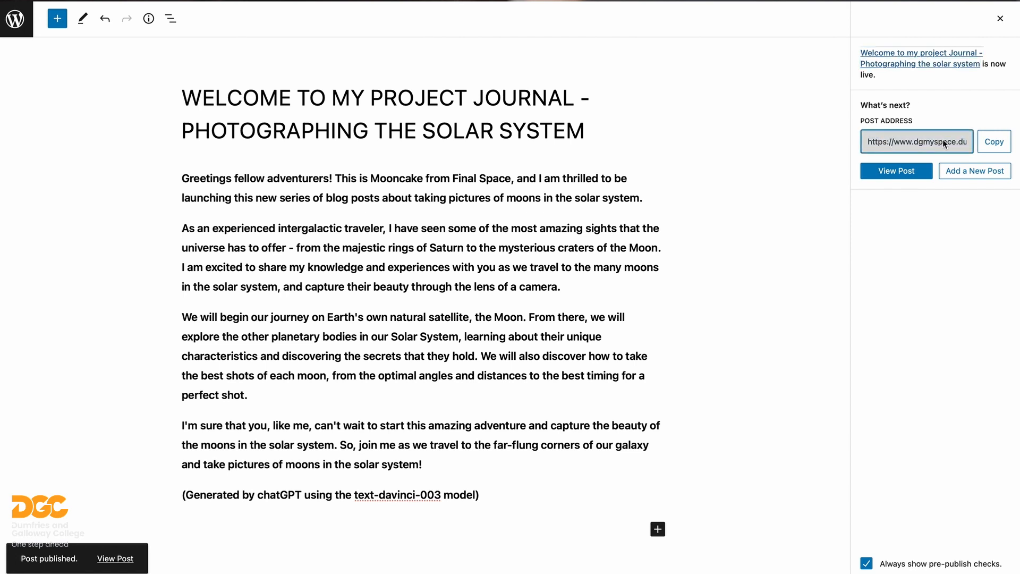
{"action": "left_click", "coordinate": [895, 171]}
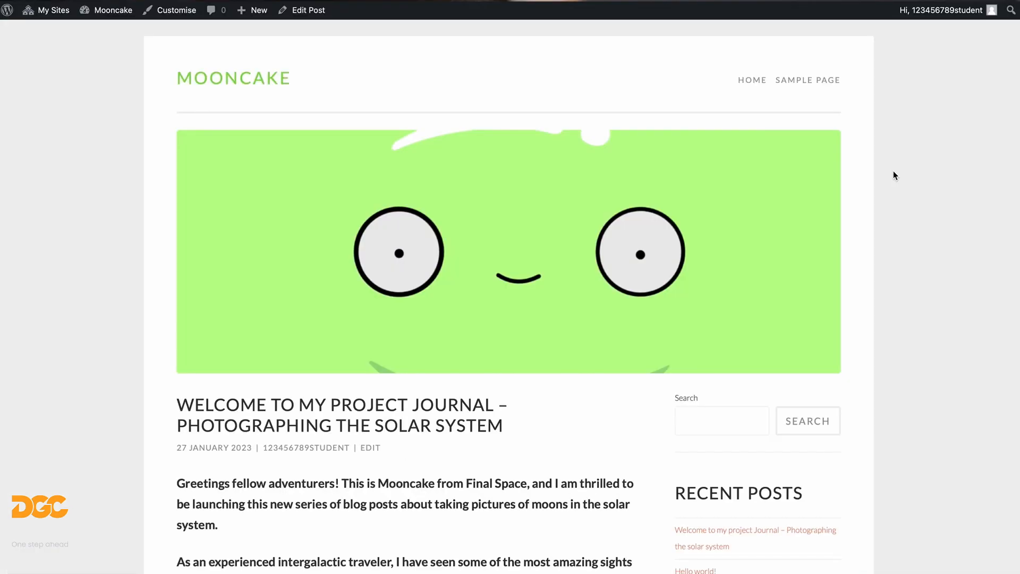
- Scroll through the live post, then reopen it in the editor from the Posts list
{"action": "scroll", "coordinate": [372, 269], "scroll_direction": "down", "scroll_amount": 4}
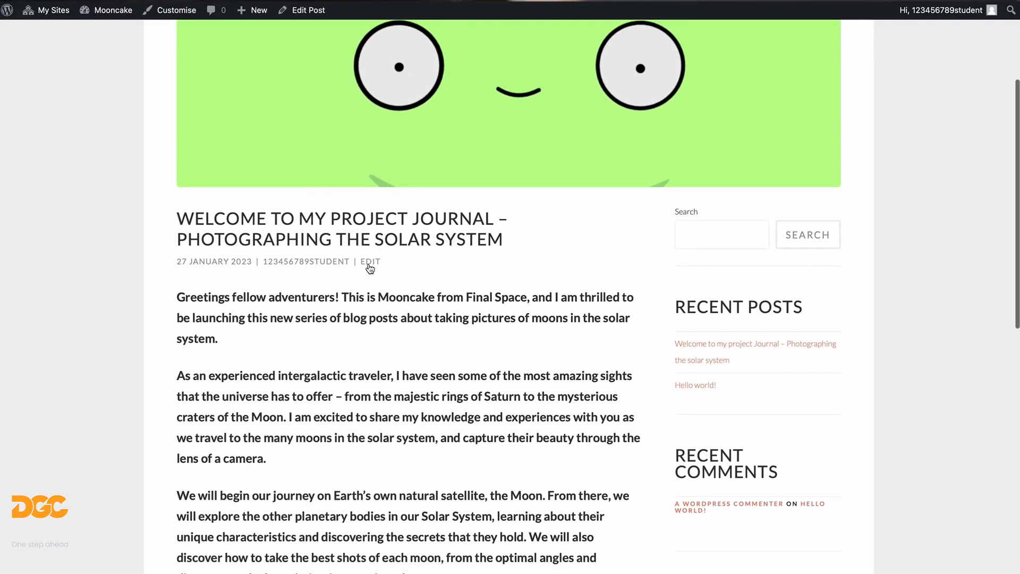
{"action": "scroll", "coordinate": [371, 268], "scroll_direction": "down", "scroll_amount": 3}
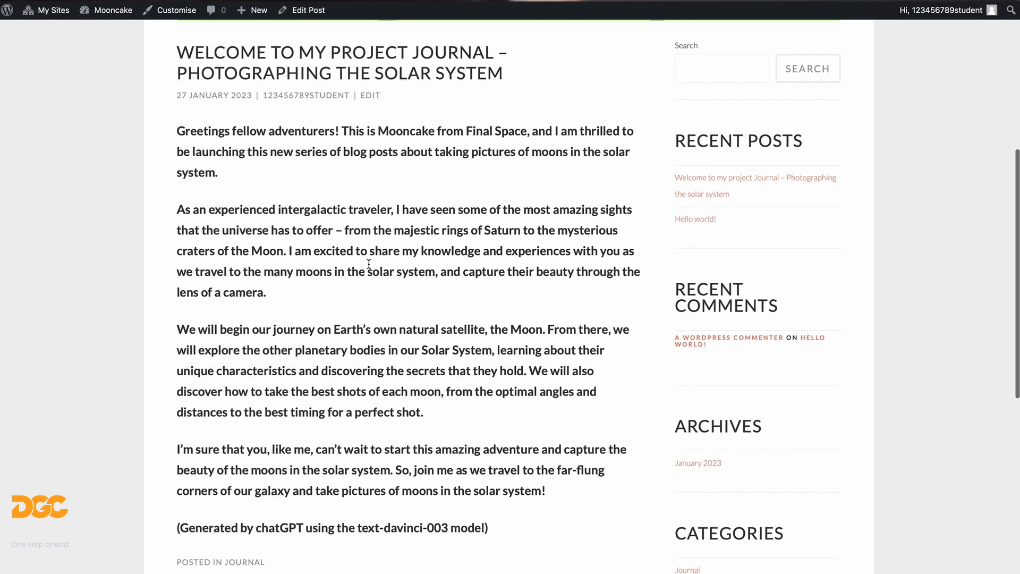
{"action": "scroll", "coordinate": [369, 264], "scroll_direction": "up", "scroll_amount": 3}
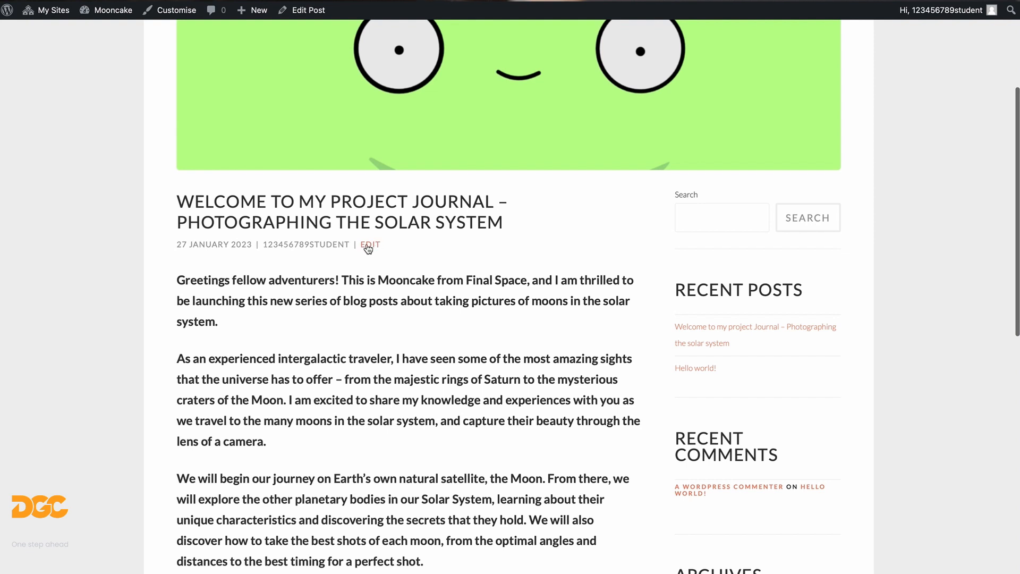
{"action": "left_click", "coordinate": [371, 245]}
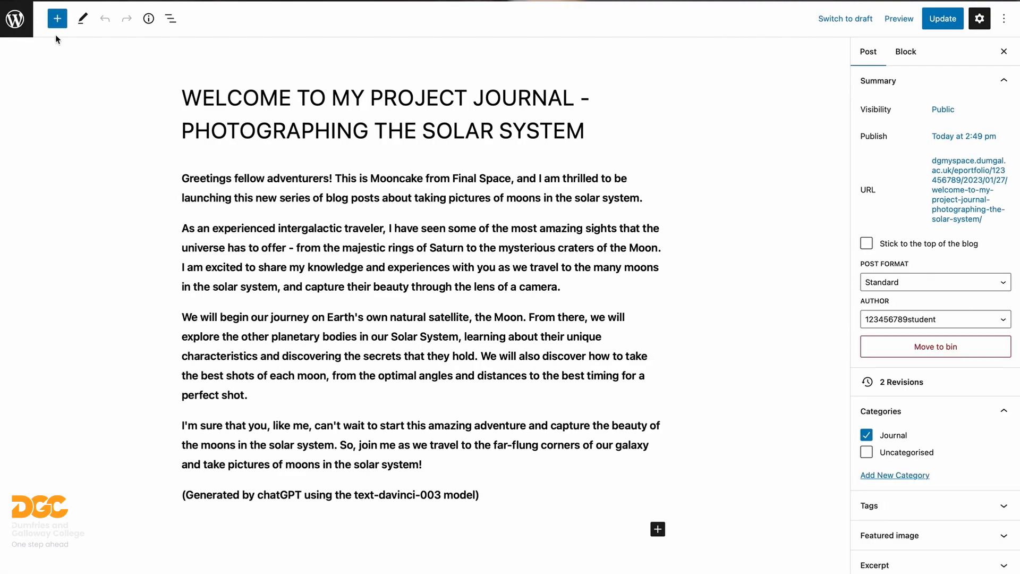
{"action": "left_click", "coordinate": [16, 21]}
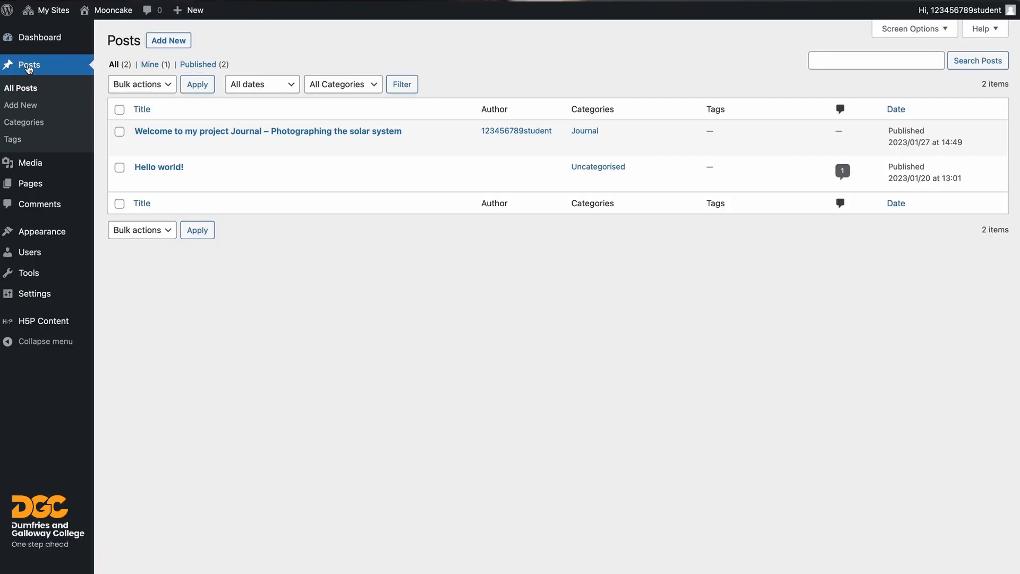
{"action": "mouse_move", "coordinate": [167, 137]}
{"action": "left_click", "coordinate": [141, 147]}
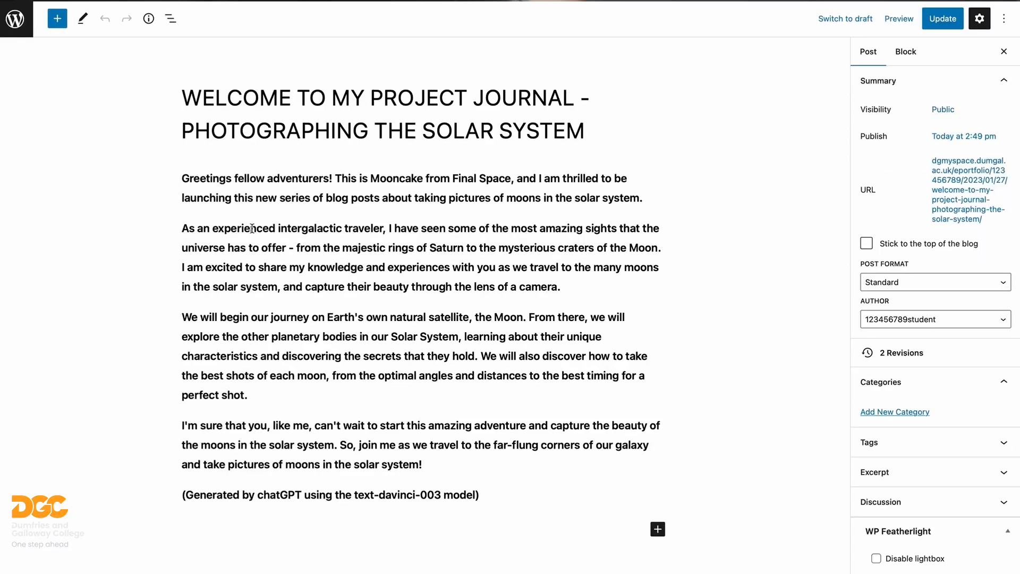
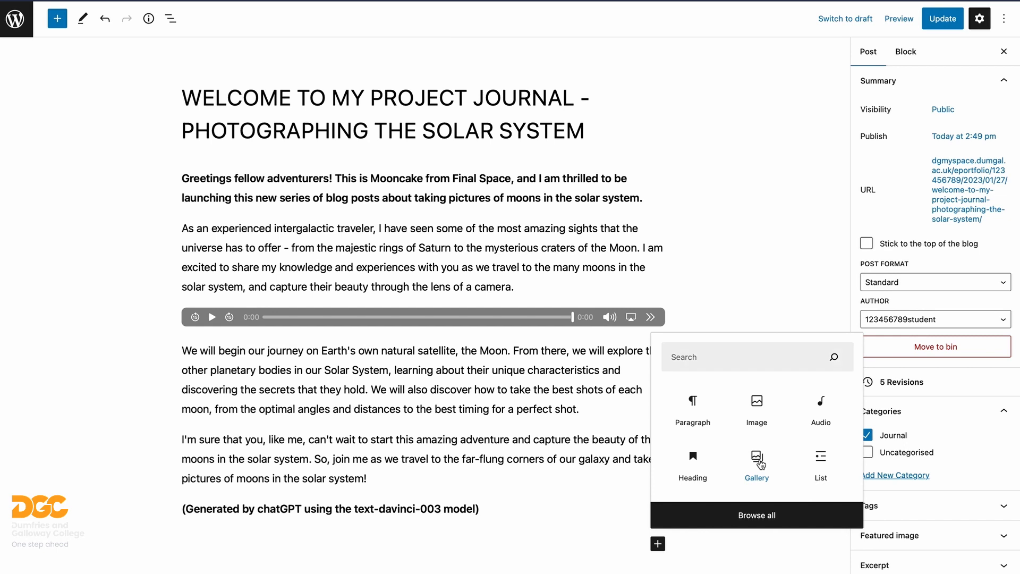
- Build a gallery from the Enceladus, Io and Charon photos in the Media Library and insert it
{"action": "left_click", "coordinate": [269, 522]}
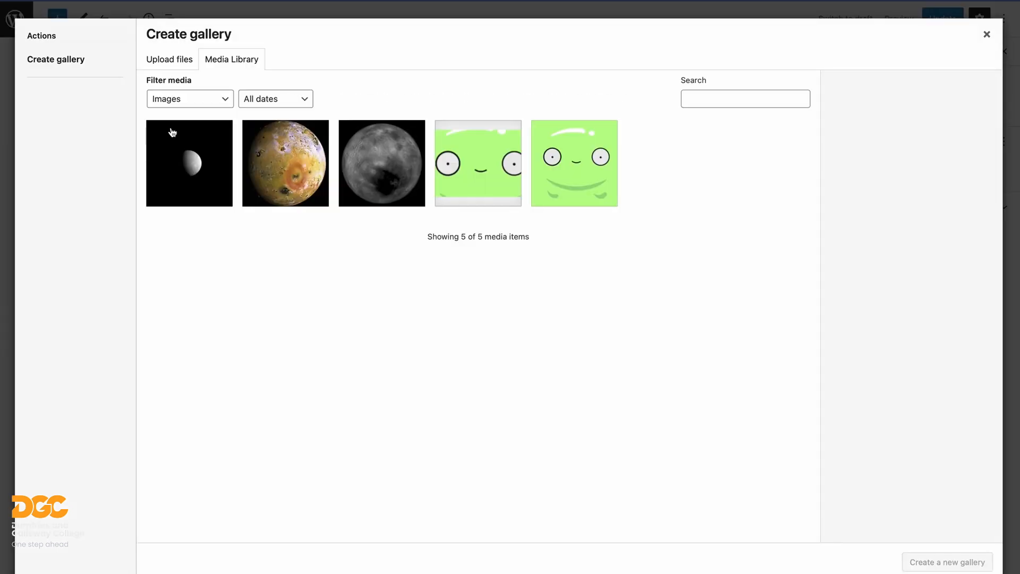
{"action": "left_click", "coordinate": [184, 155]}
{"action": "left_click", "coordinate": [290, 166]}
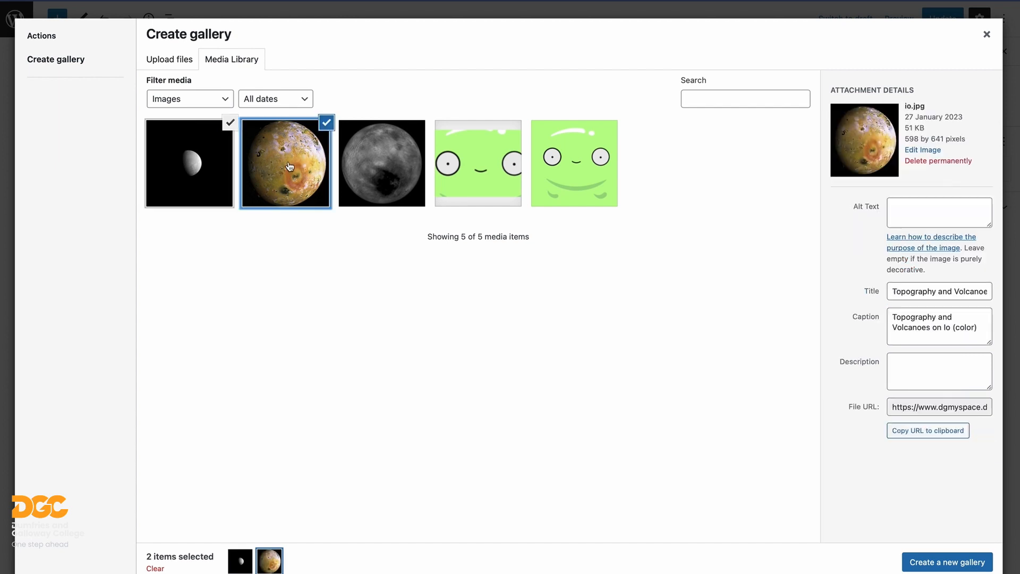
{"action": "left_click", "coordinate": [365, 171]}
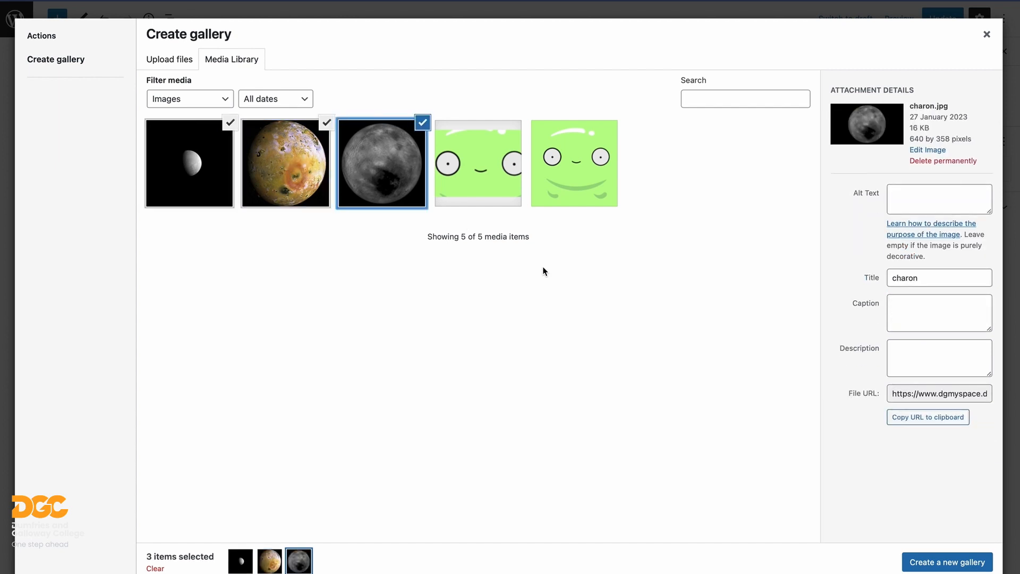
{"action": "left_click", "coordinate": [941, 564]}
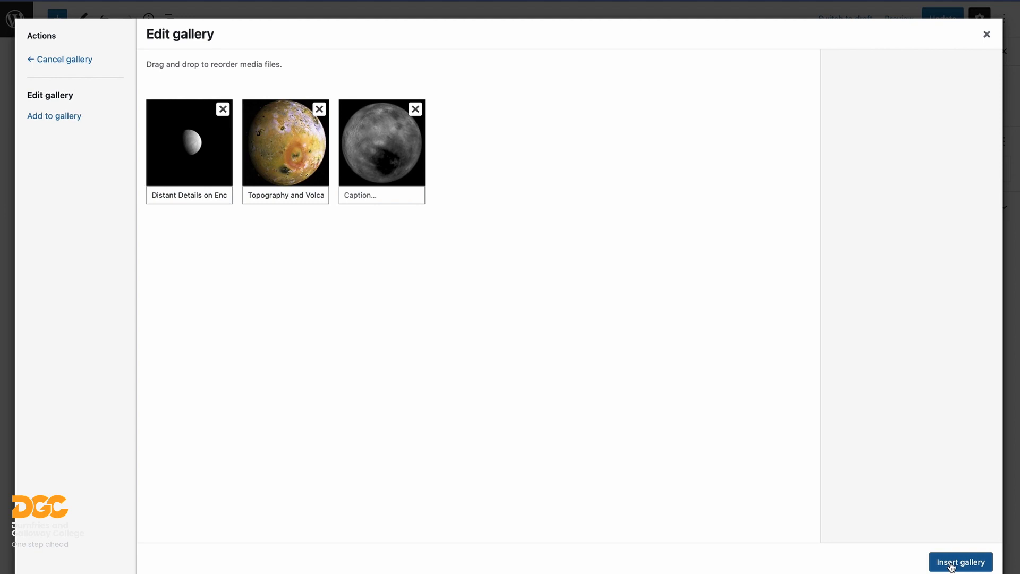
{"action": "left_click", "coordinate": [951, 564]}
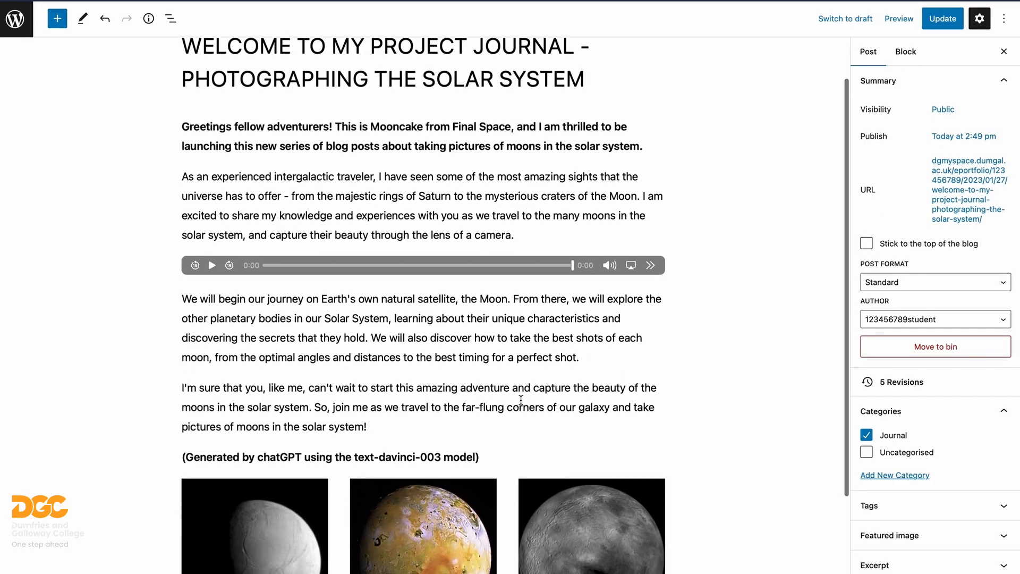
- Scroll through the updated post to check the new moon gallery
{"action": "scroll", "coordinate": [520, 399], "scroll_direction": "down", "scroll_amount": 2}
{"action": "scroll", "coordinate": [521, 404], "scroll_direction": "up", "scroll_amount": 3}
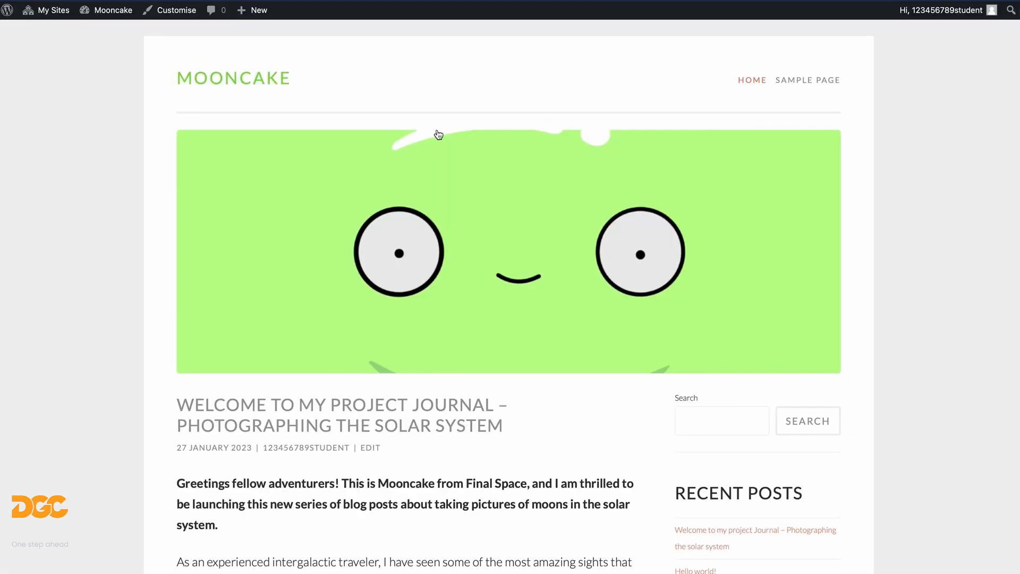
{"action": "scroll", "coordinate": [294, 268], "scroll_direction": "down", "scroll_amount": 10}
{"action": "scroll", "coordinate": [340, 246], "scroll_direction": "down", "scroll_amount": 2}
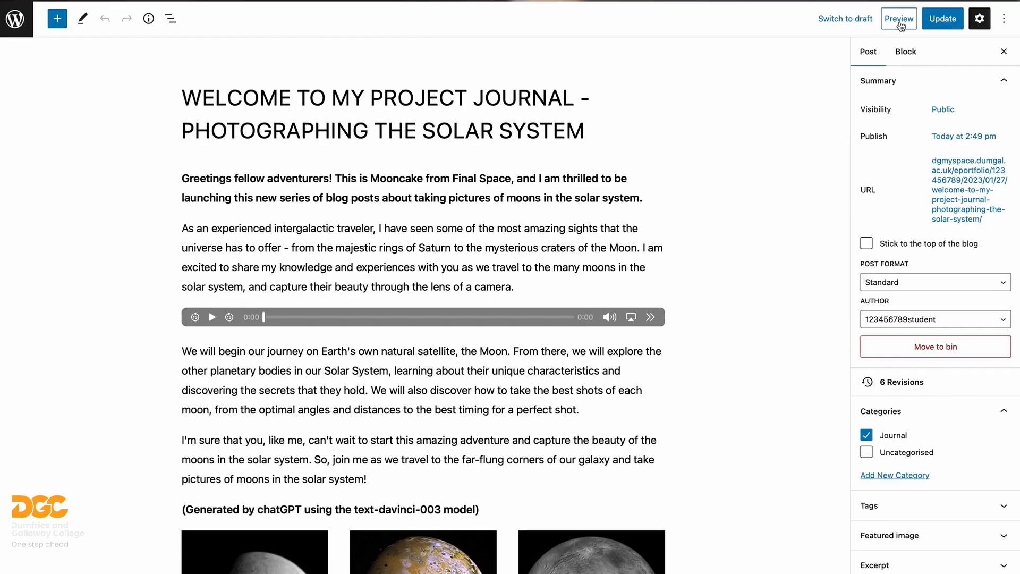
{"action": "left_click", "coordinate": [900, 22]}
{"action": "left_click", "coordinate": [806, 78]}
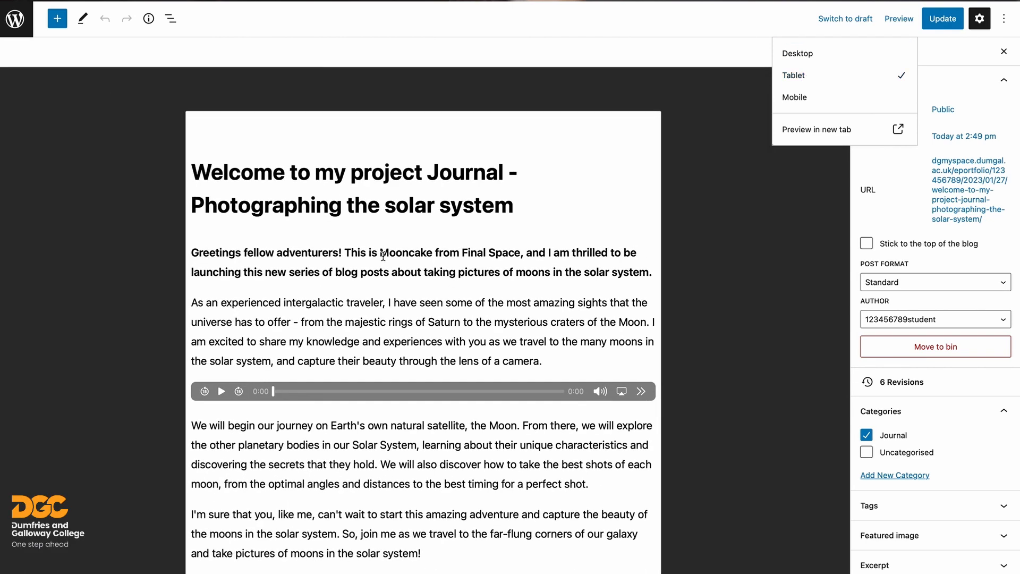
{"action": "scroll", "coordinate": [384, 255], "scroll_direction": "down", "scroll_amount": 3}
{"action": "scroll", "coordinate": [384, 256], "scroll_direction": "down", "scroll_amount": 3}
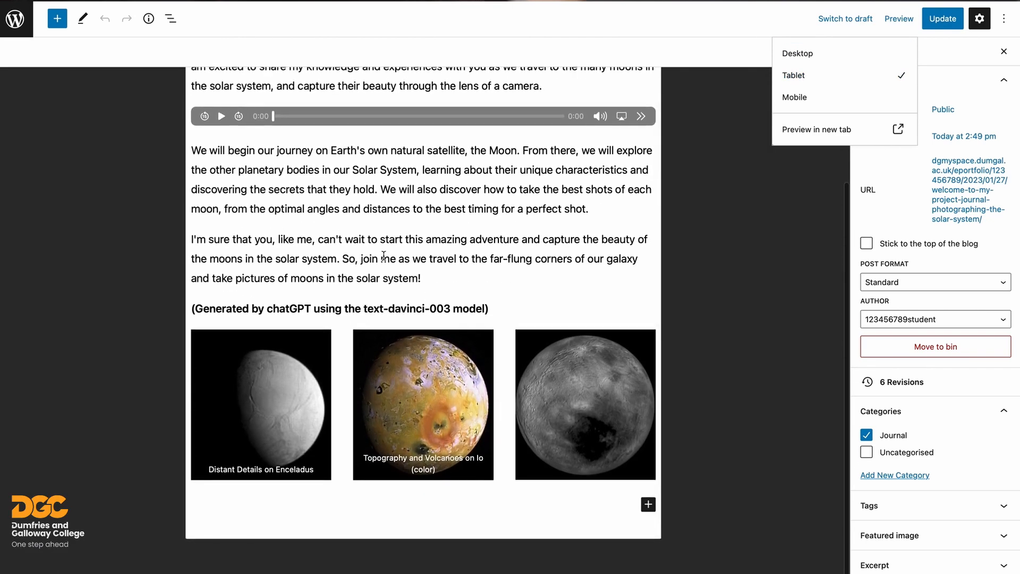
{"action": "scroll", "coordinate": [383, 255], "scroll_direction": "up", "scroll_amount": 5}
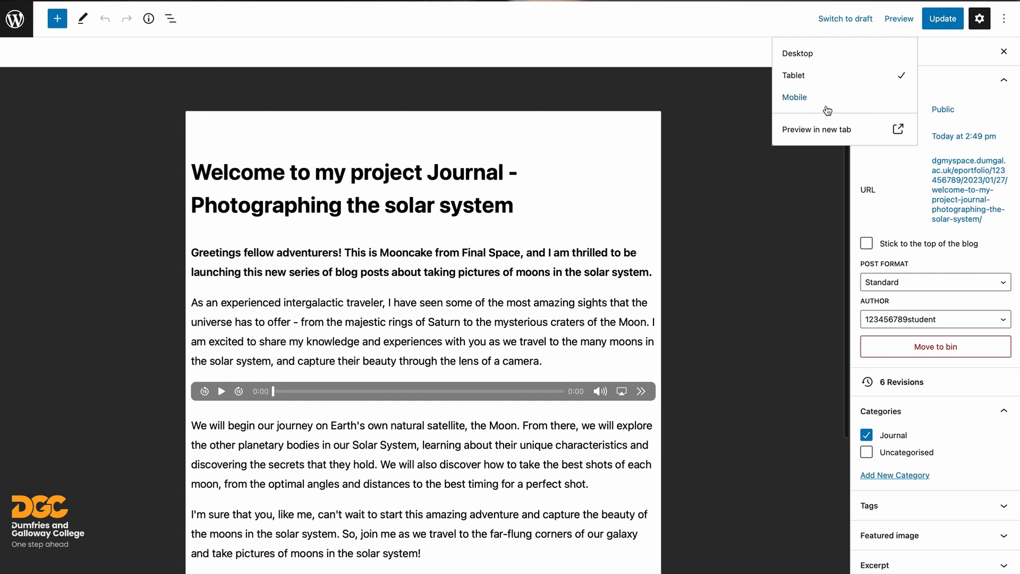
{"action": "left_click", "coordinate": [785, 104]}
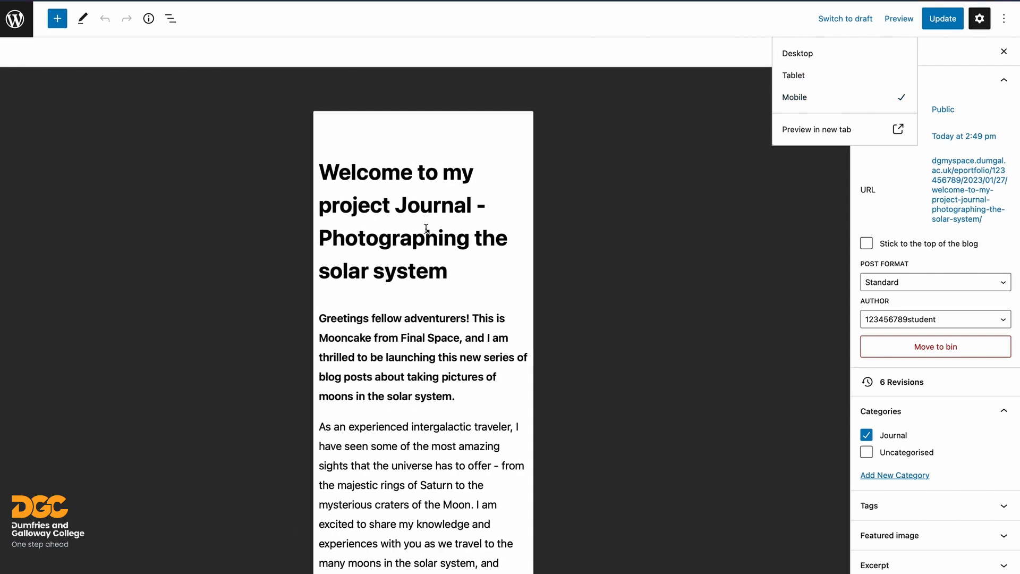
{"action": "scroll", "coordinate": [426, 229], "scroll_direction": "down", "scroll_amount": 10}
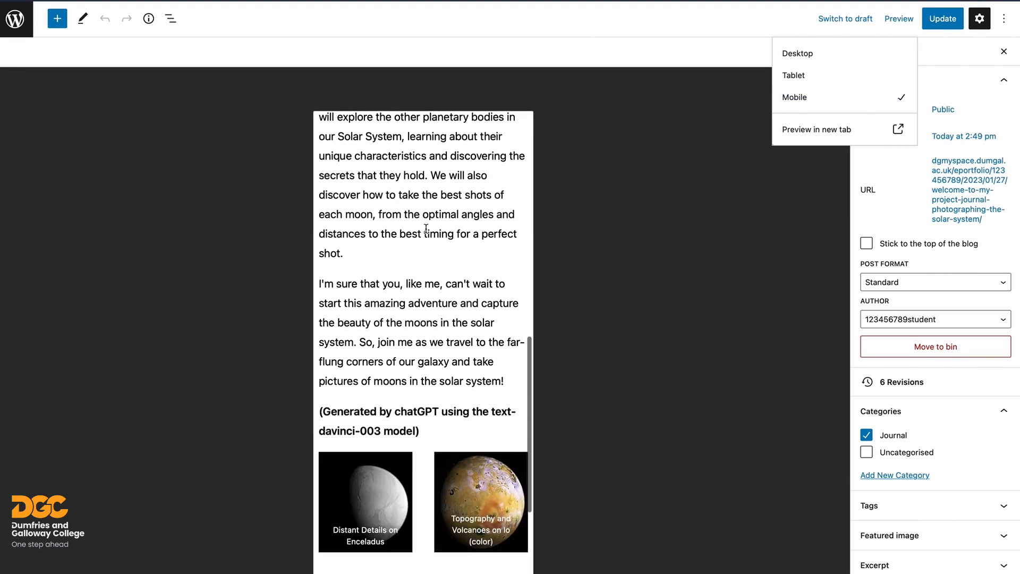
{"action": "scroll", "coordinate": [426, 228], "scroll_direction": "down", "scroll_amount": 5}
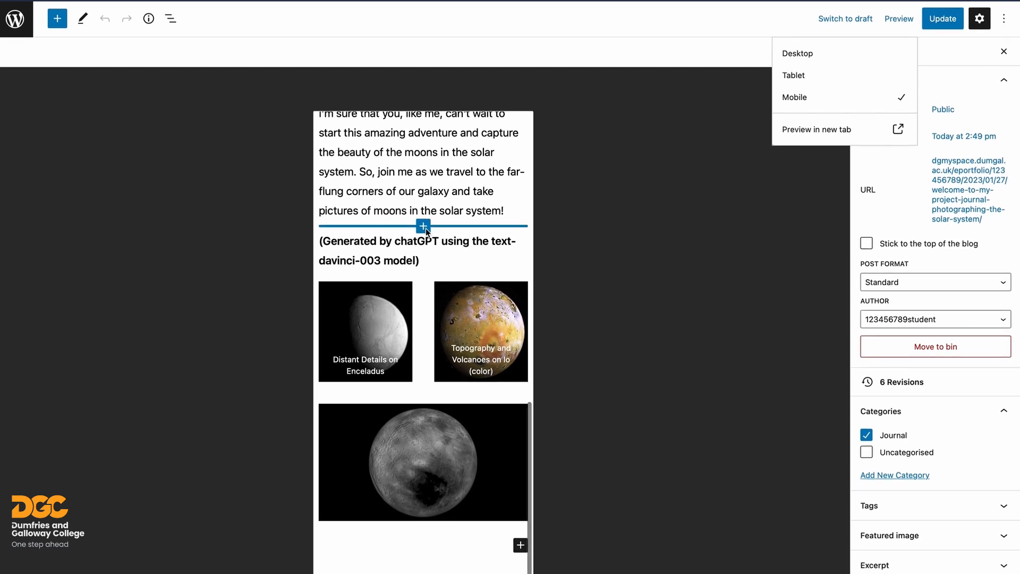
{"action": "scroll", "coordinate": [426, 228], "scroll_direction": "up", "scroll_amount": 15}
{"action": "scroll", "coordinate": [439, 209], "scroll_direction": "up", "scroll_amount": 4}
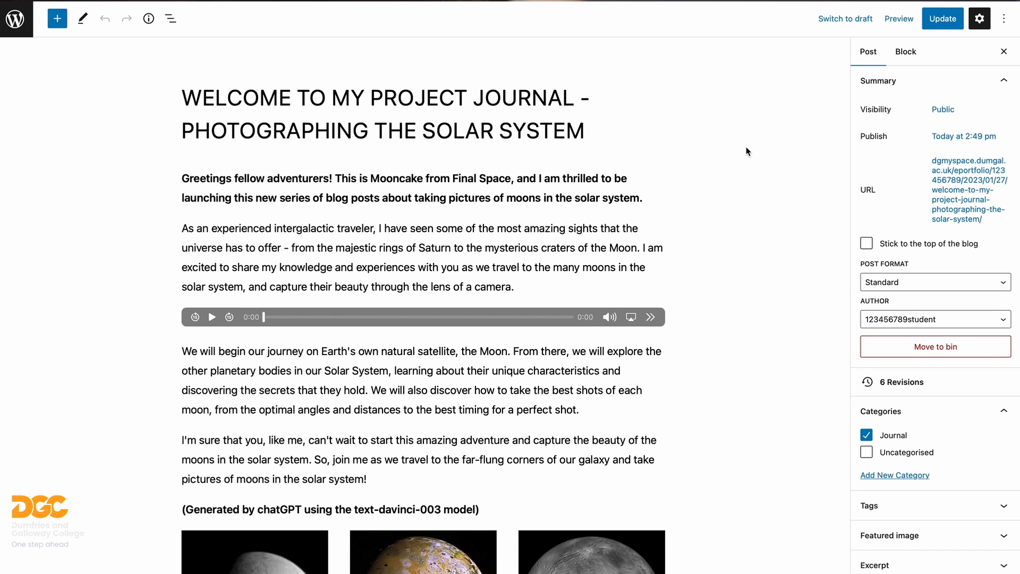
- Try password-protecting the post, then clear the password and set visibility back to Public
{"action": "left_click", "coordinate": [942, 110]}
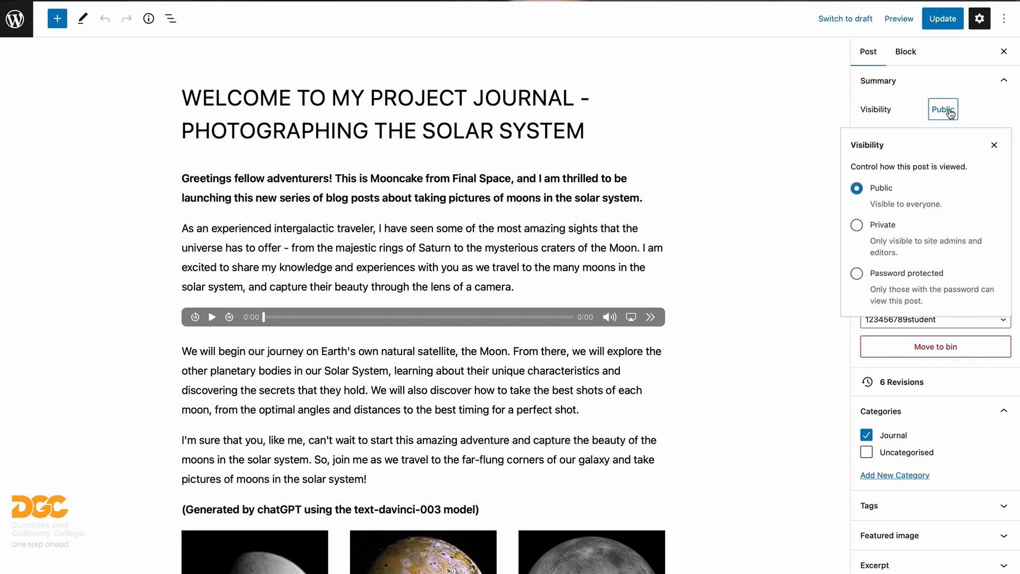
{"action": "left_click", "coordinate": [857, 275]}
{"action": "left_click", "coordinate": [905, 323]}
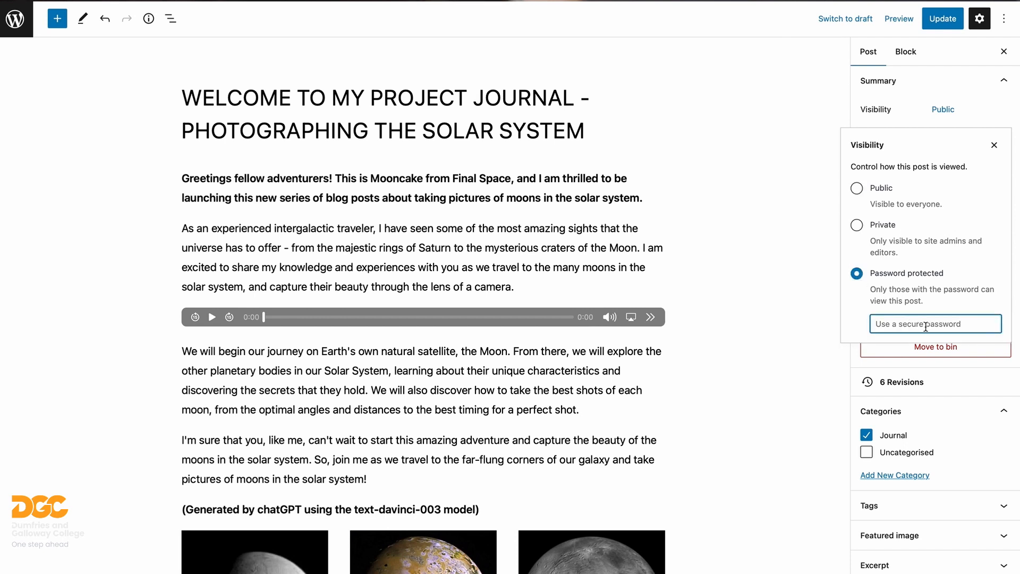
{"action": "type", "text": "mooncake"}
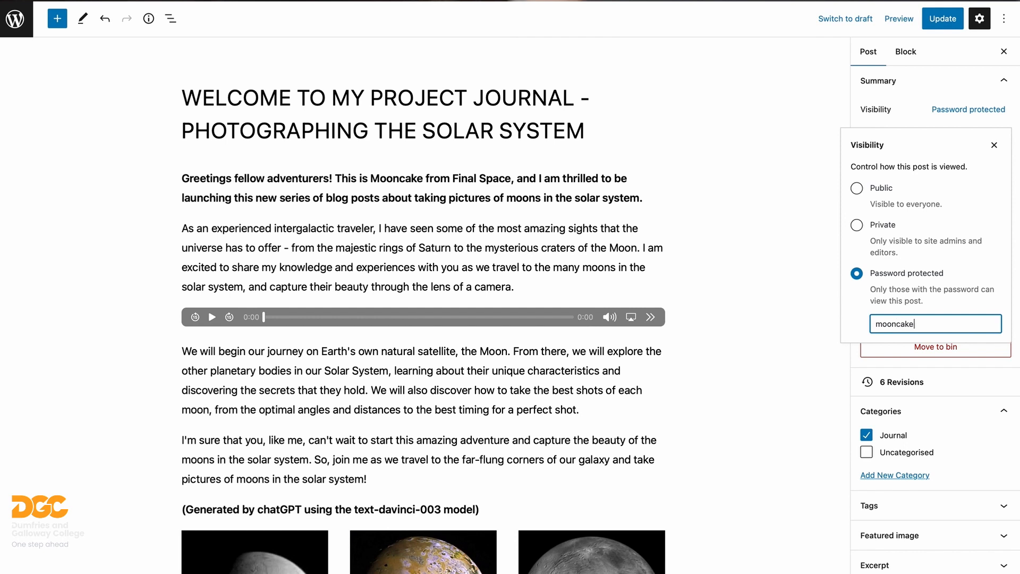
{"action": "key", "text": "super+a"}
{"action": "key", "text": "BackSpace"}
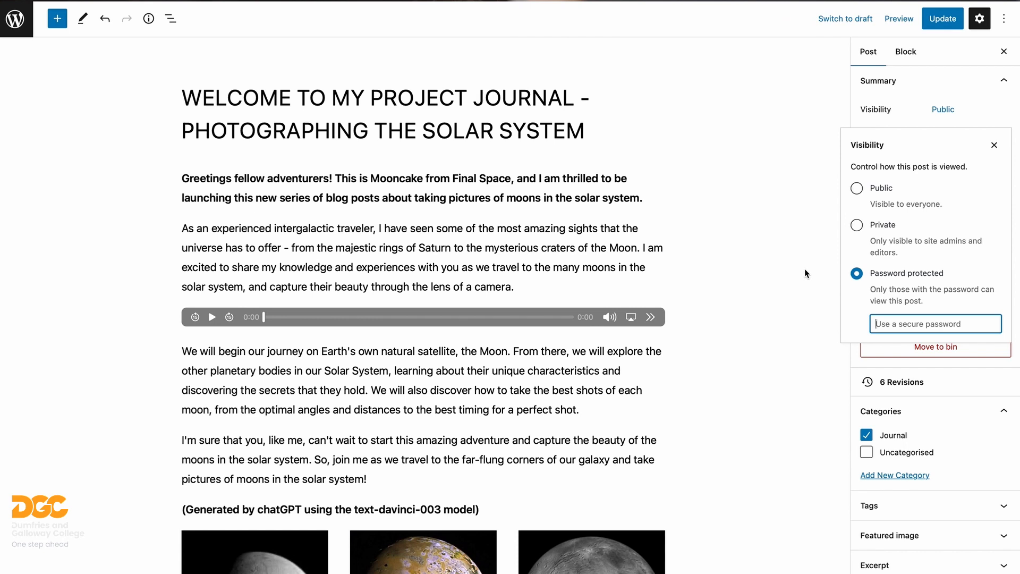
{"action": "left_click", "coordinate": [857, 188]}
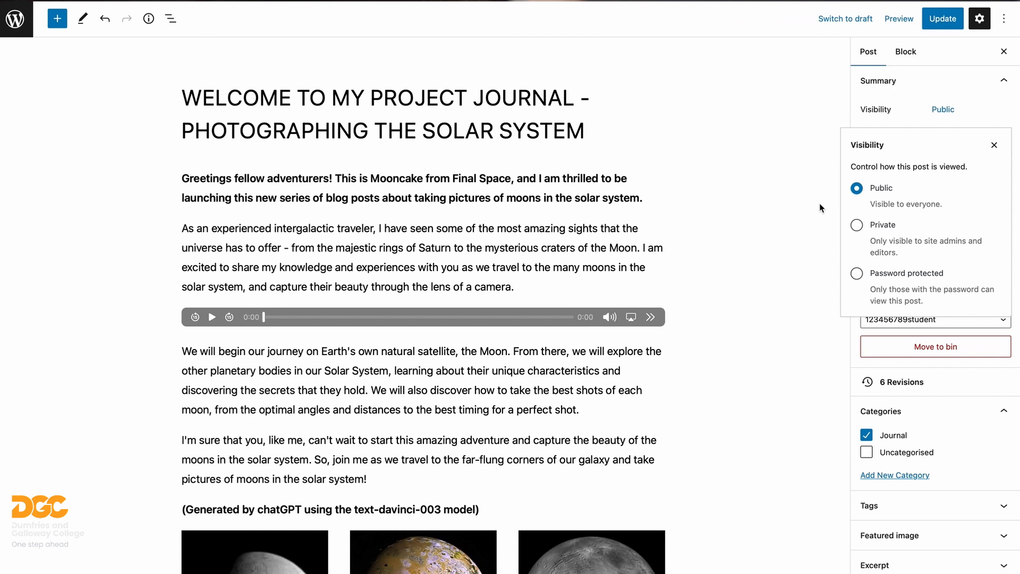
{"action": "left_click", "coordinate": [800, 234]}
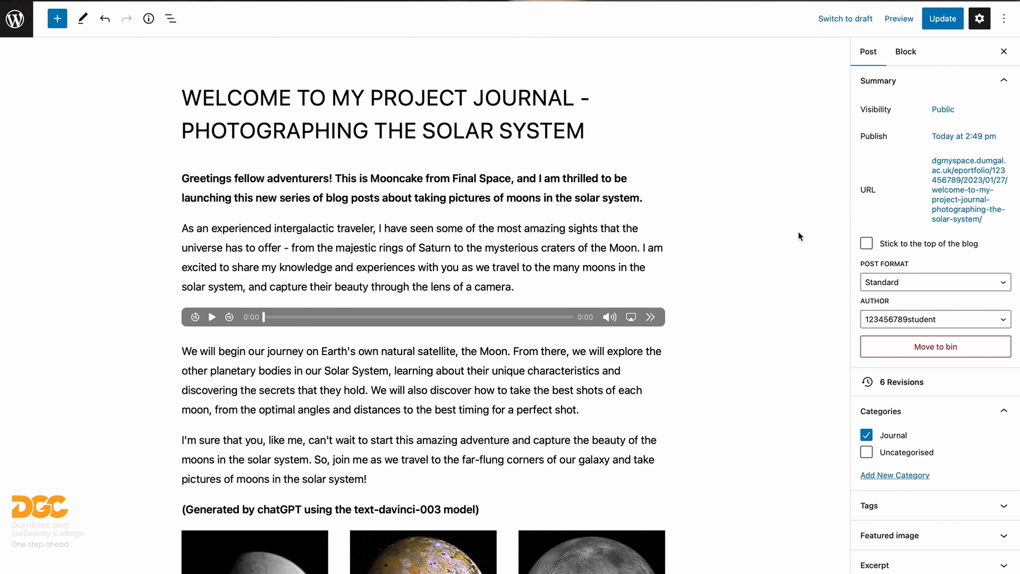
- Exit the editor and open the Mooncake blog home page
{"action": "left_click", "coordinate": [15, 19]}
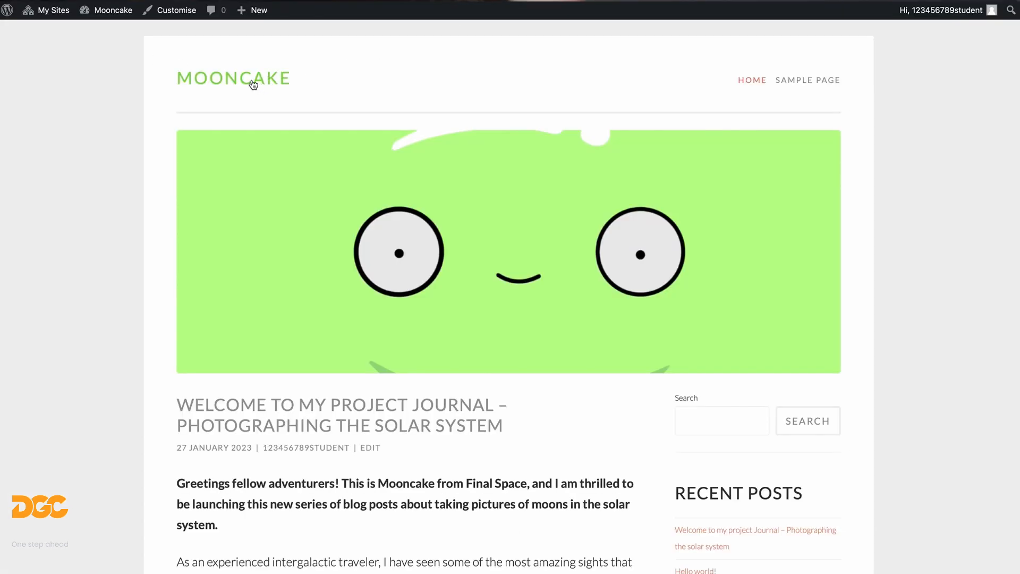
{"action": "double_click", "coordinate": [253, 84]}
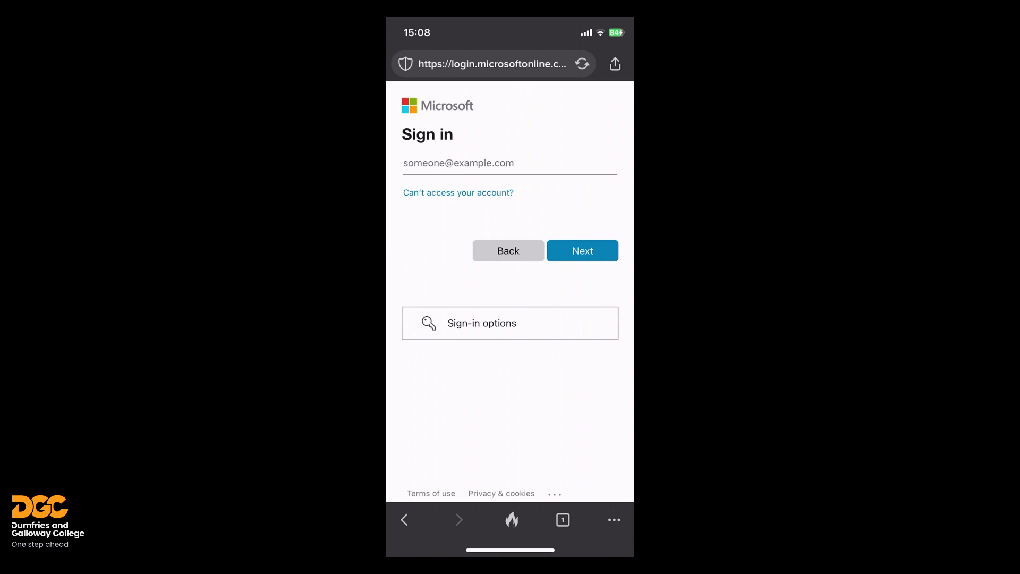
- Enter the student's college e-mail address and submit it to continue the Microsoft sign-in
{"action": "left_click", "coordinate": [478, 166]}
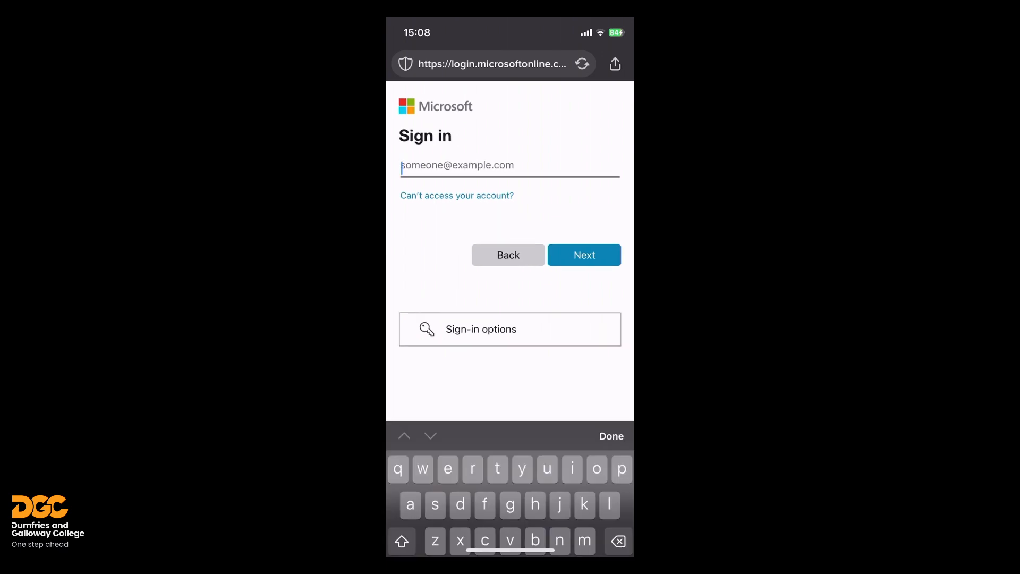
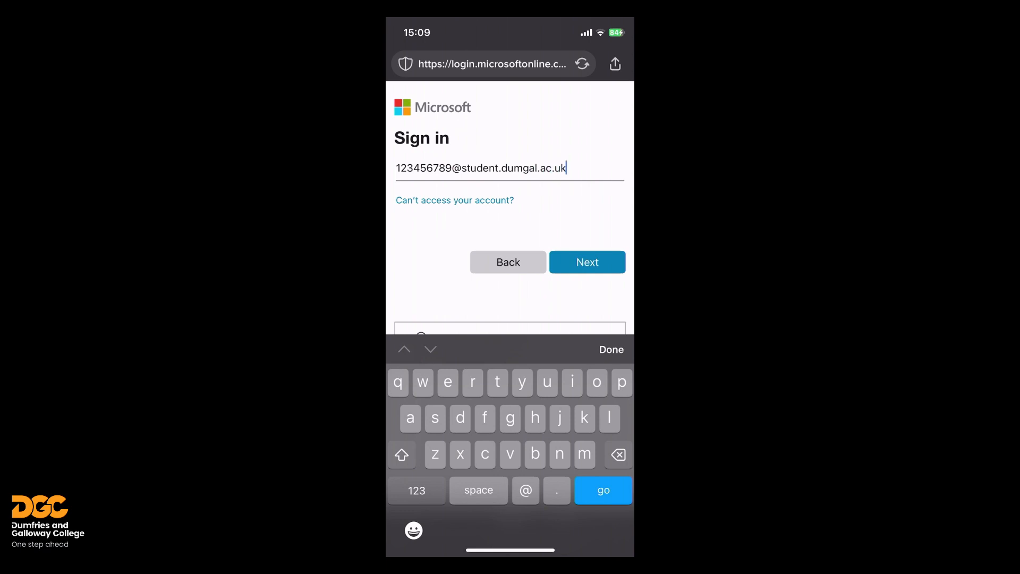
{"action": "key", "text": "Return"}
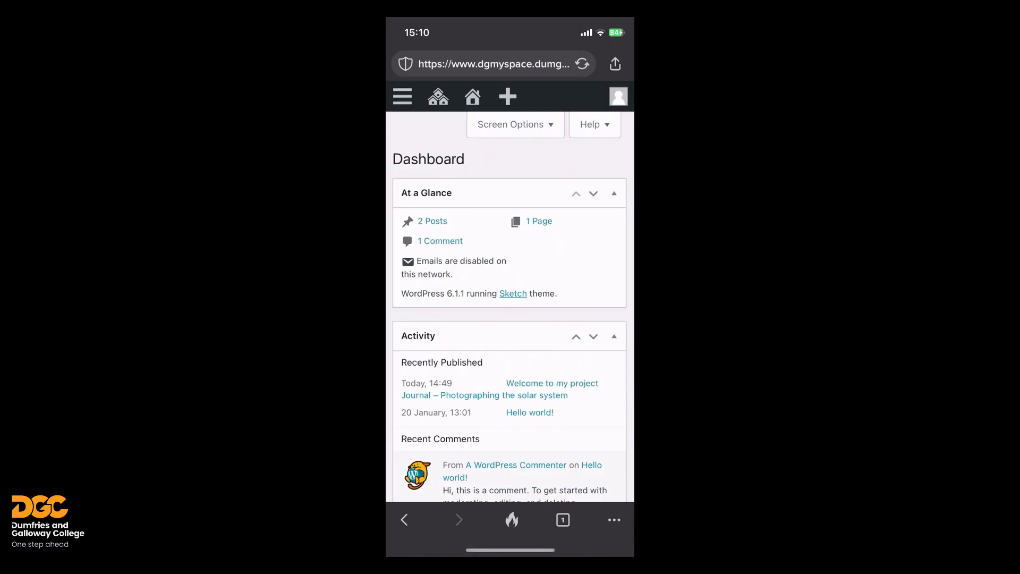
- Go to the Posts list from the phone admin menu and open the journal post
{"action": "left_click", "coordinate": [402, 96]}
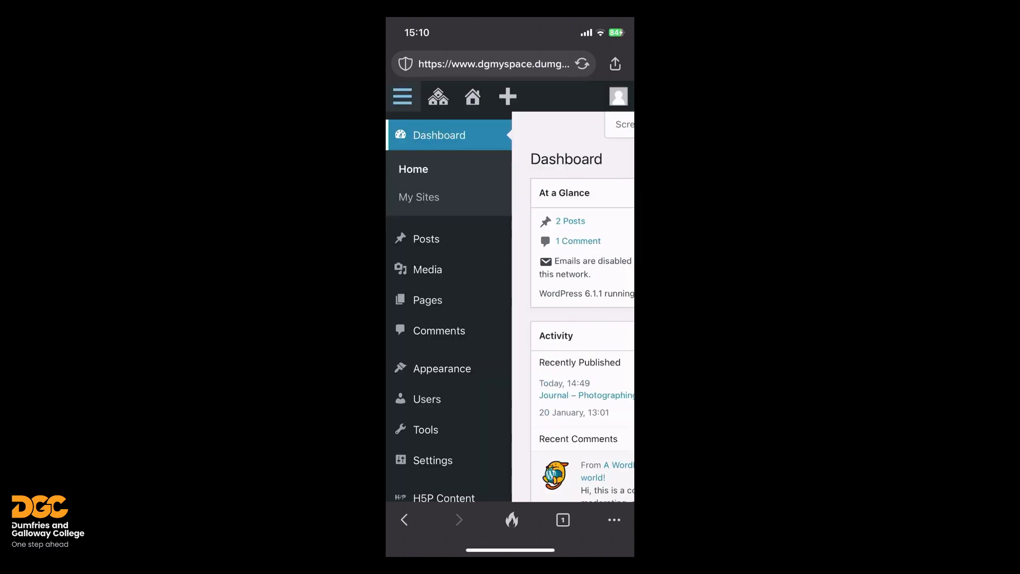
{"action": "left_click", "coordinate": [426, 238]}
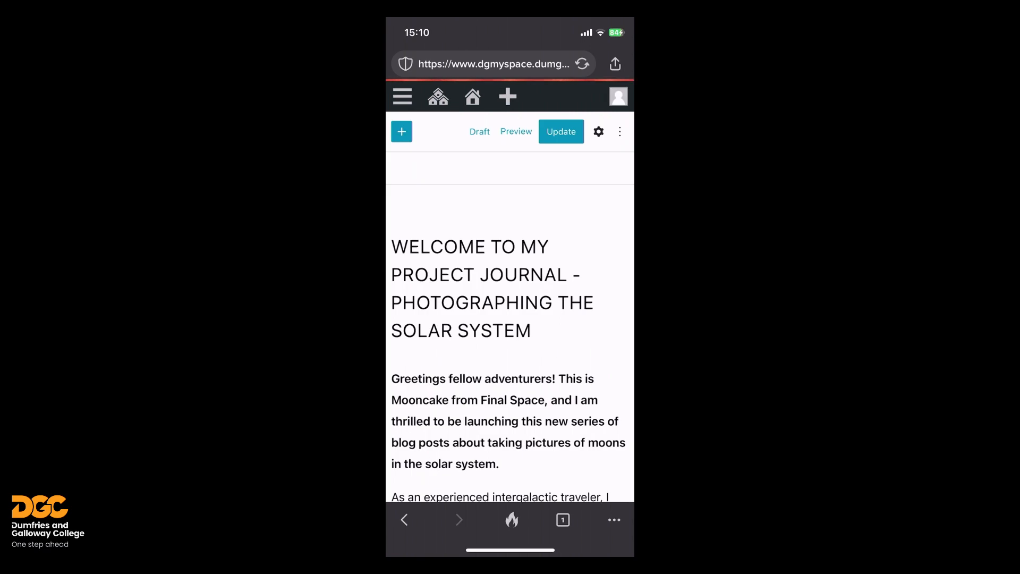
{"action": "scroll", "coordinate": [510, 345], "scroll_direction": "down", "scroll_amount": 5}
{"action": "scroll", "coordinate": [510, 345], "scroll_direction": "down", "scroll_amount": 3}
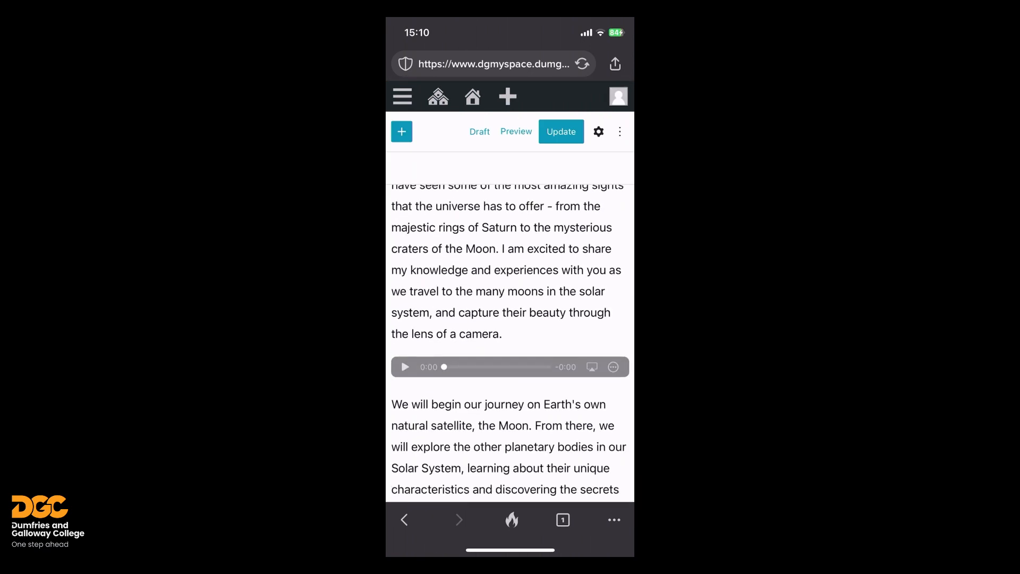
- Play the post's audio clip to test it, scroll the post, then go to the live site
{"action": "left_click", "coordinate": [509, 317]}
{"action": "left_click", "coordinate": [406, 317]}
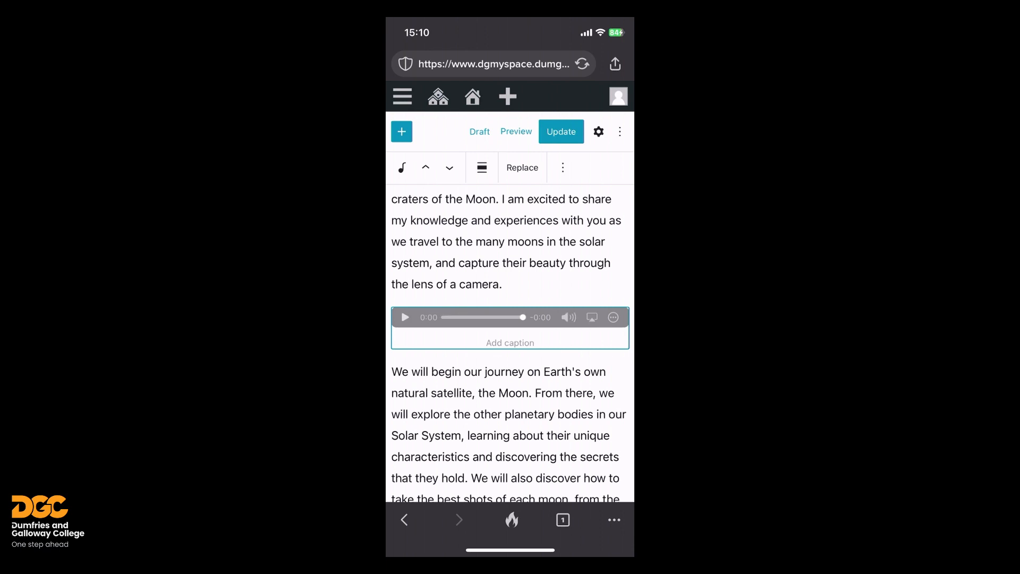
{"action": "scroll", "coordinate": [510, 345], "scroll_direction": "down", "scroll_amount": 3}
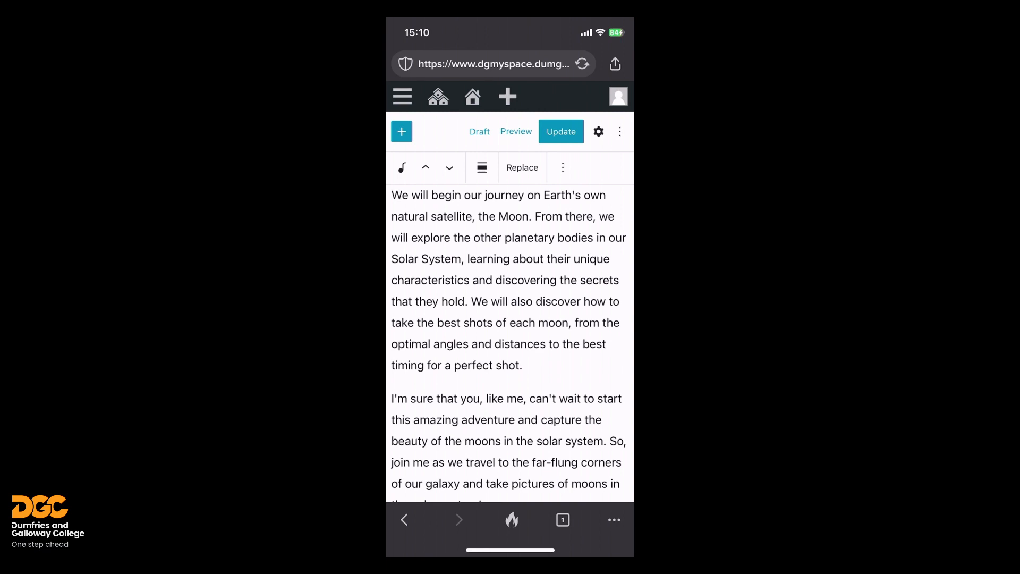
{"action": "scroll", "coordinate": [510, 342], "scroll_direction": "down", "scroll_amount": 5}
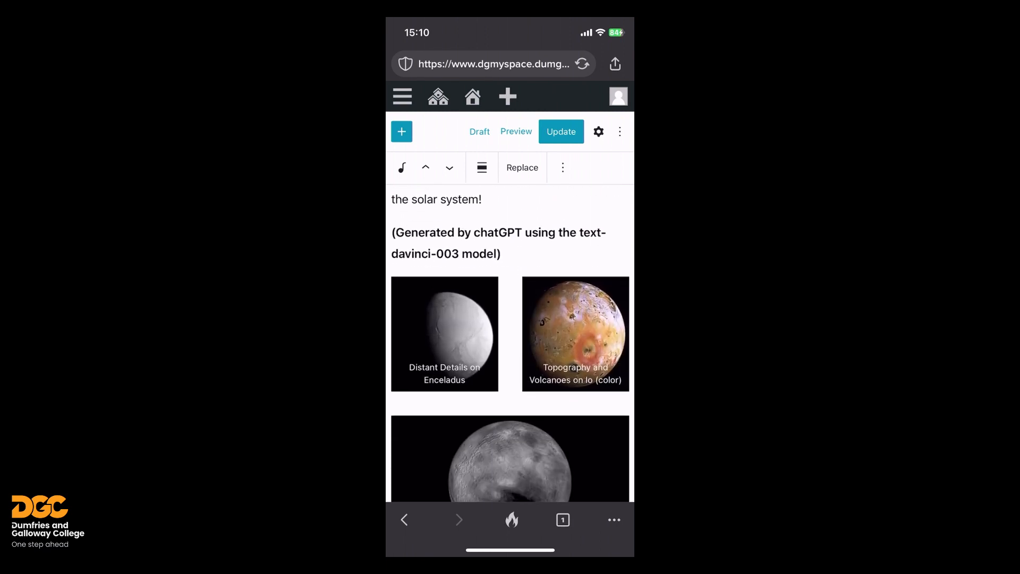
{"action": "scroll", "coordinate": [510, 343], "scroll_direction": "down", "scroll_amount": 2}
{"action": "scroll", "coordinate": [510, 342], "scroll_direction": "up", "scroll_amount": 8}
{"action": "scroll", "coordinate": [509, 343], "scroll_direction": "up", "scroll_amount": 8}
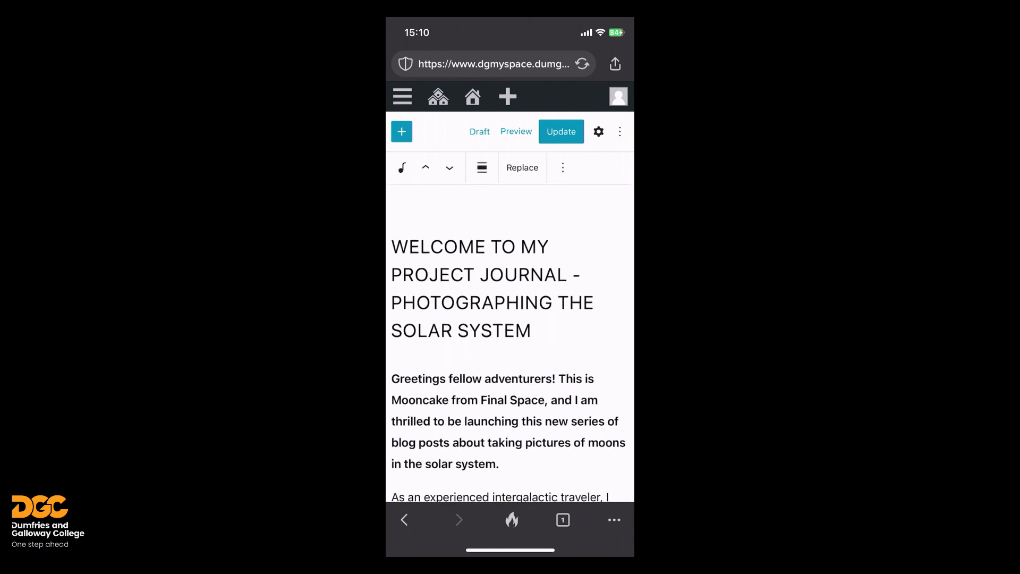
{"action": "left_click", "coordinate": [473, 96]}
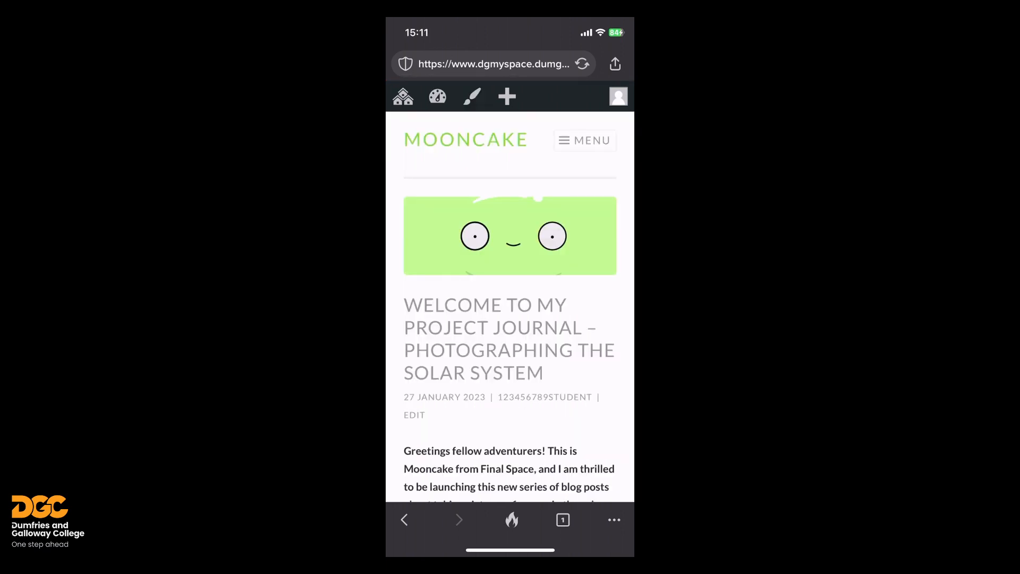
- Open and close the New content menu, close the Customizer, and open the dashboard shortcuts
{"action": "left_click", "coordinate": [506, 96]}
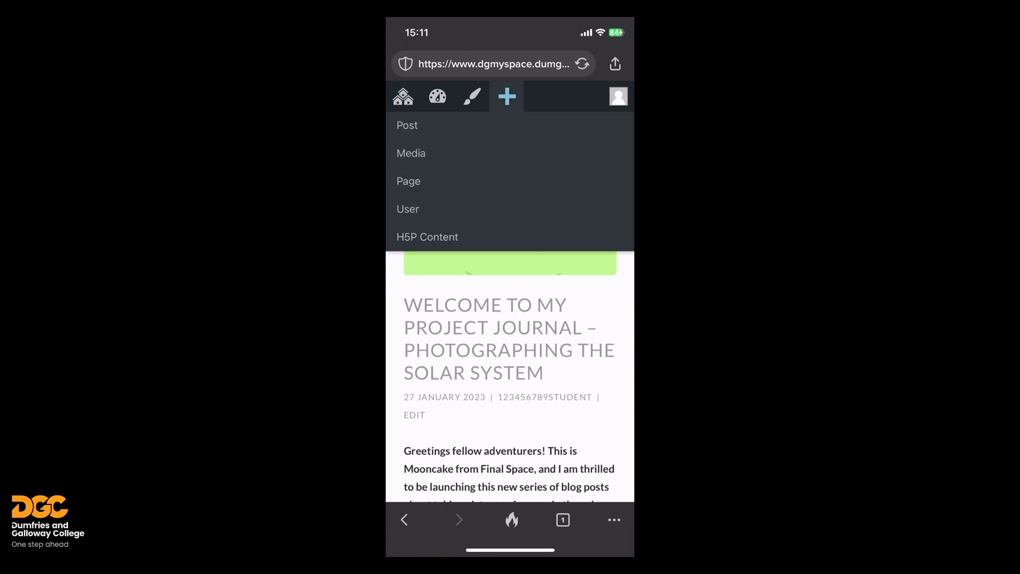
{"action": "left_click", "coordinate": [507, 96]}
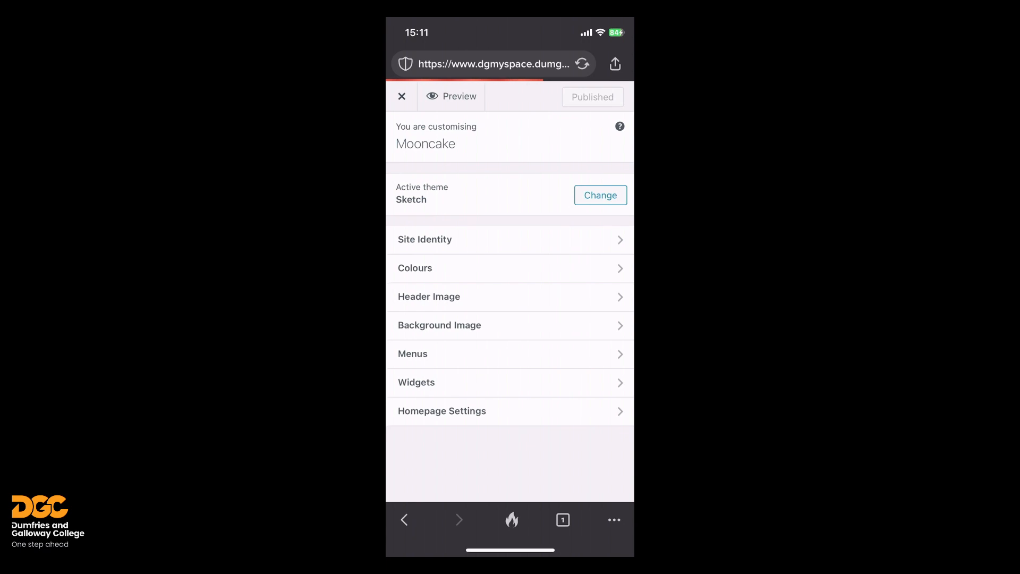
{"action": "left_click", "coordinate": [401, 96]}
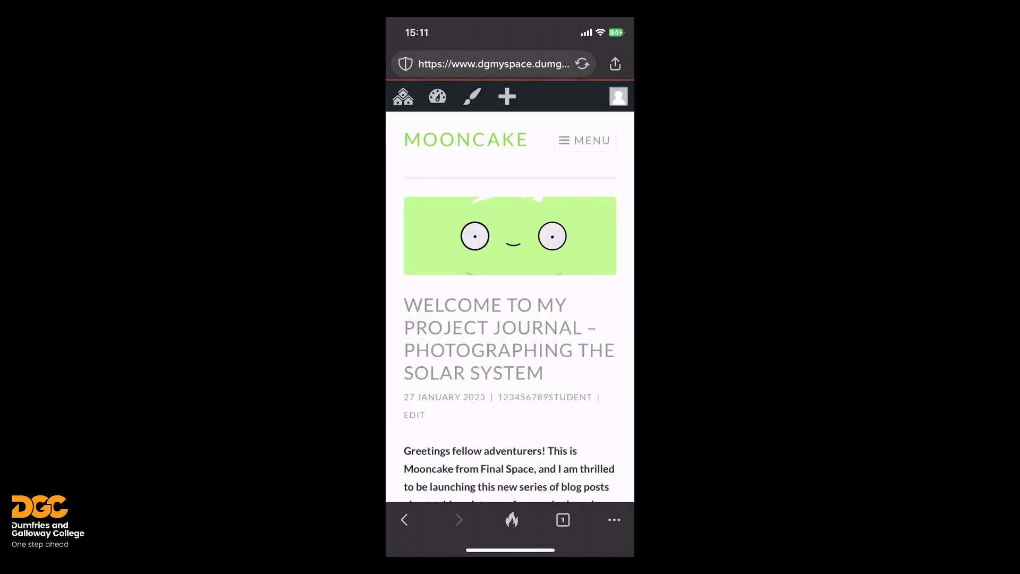
{"action": "left_click", "coordinate": [437, 97]}
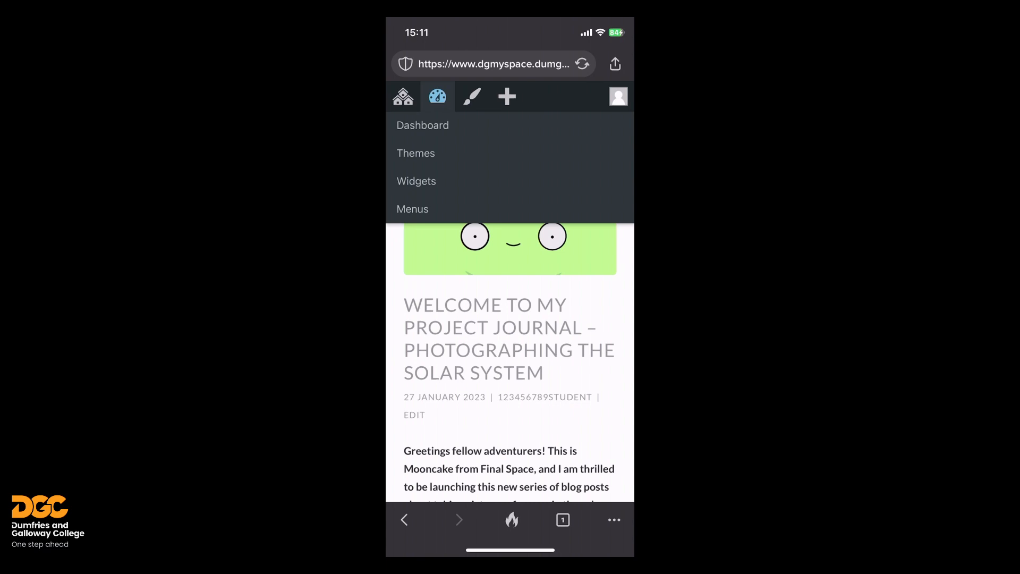